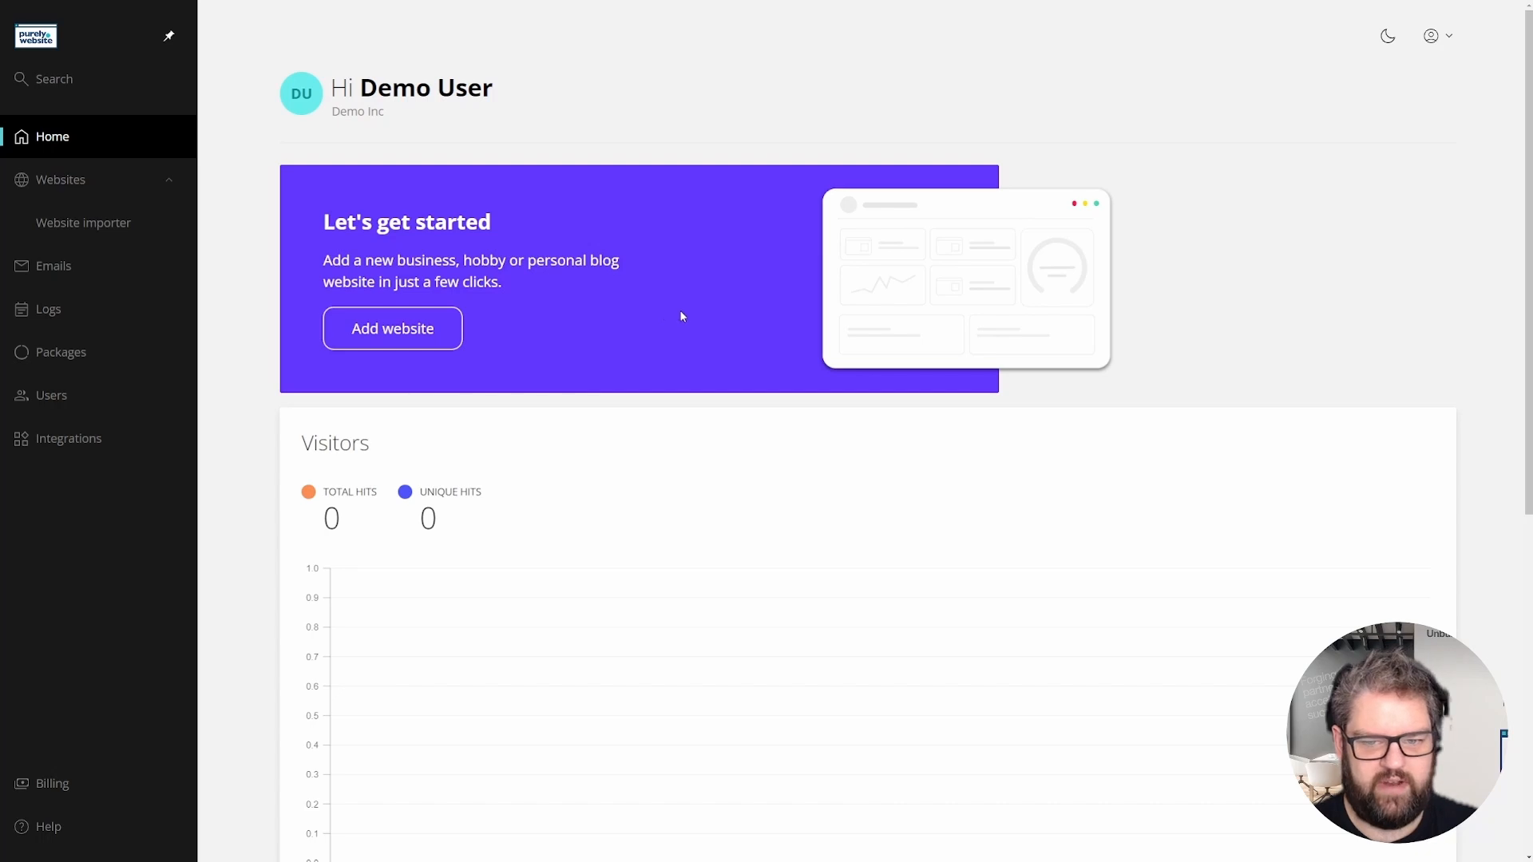
# - Add a staging website with staging domain 'wp', creating wp.purelywebsite.com
pyautogui.click(391, 345)
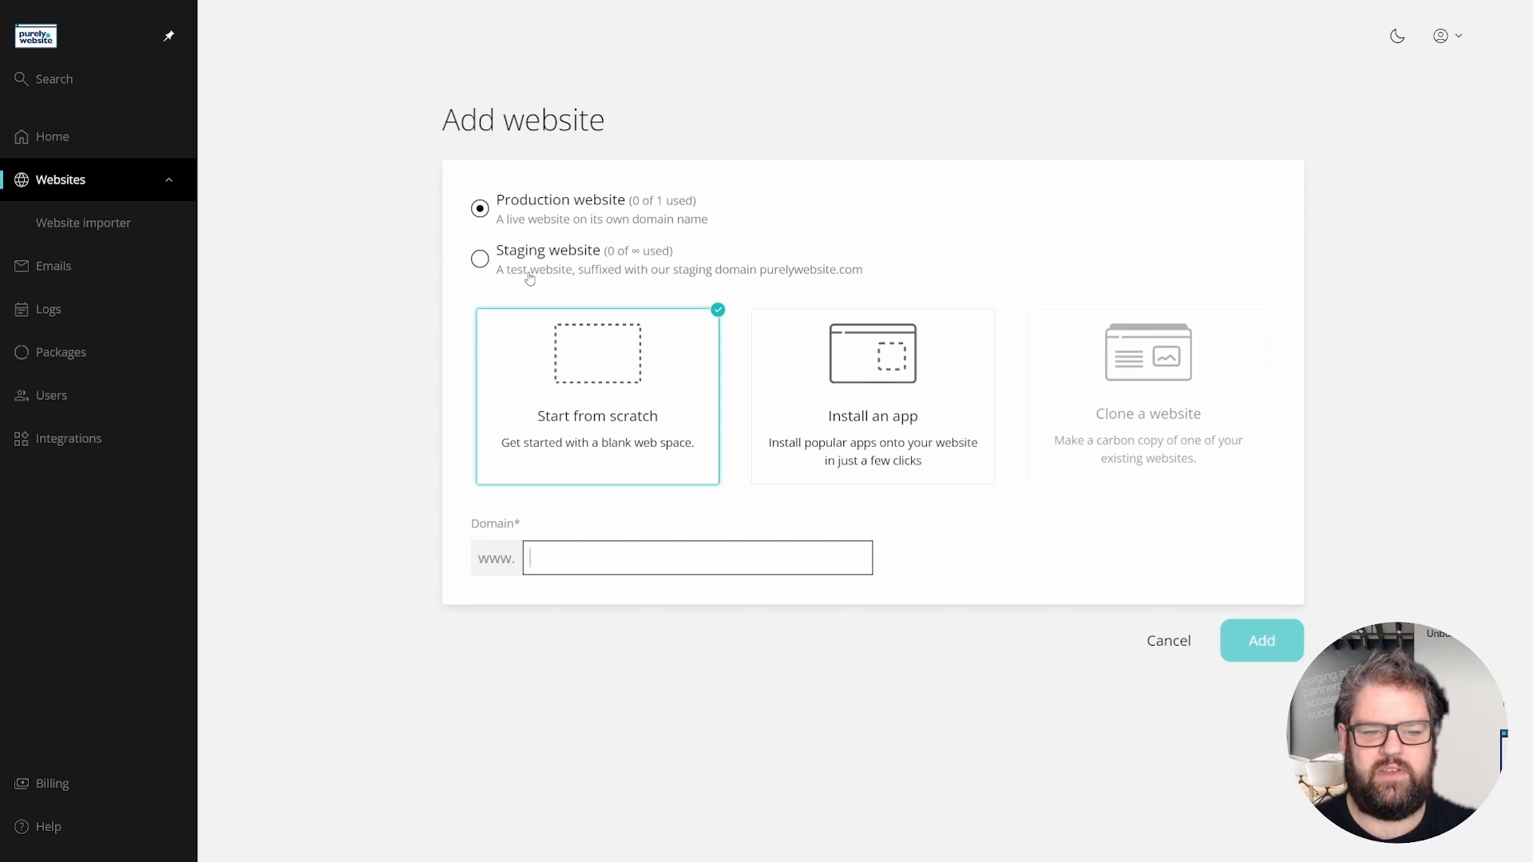
pyautogui.click(480, 259)
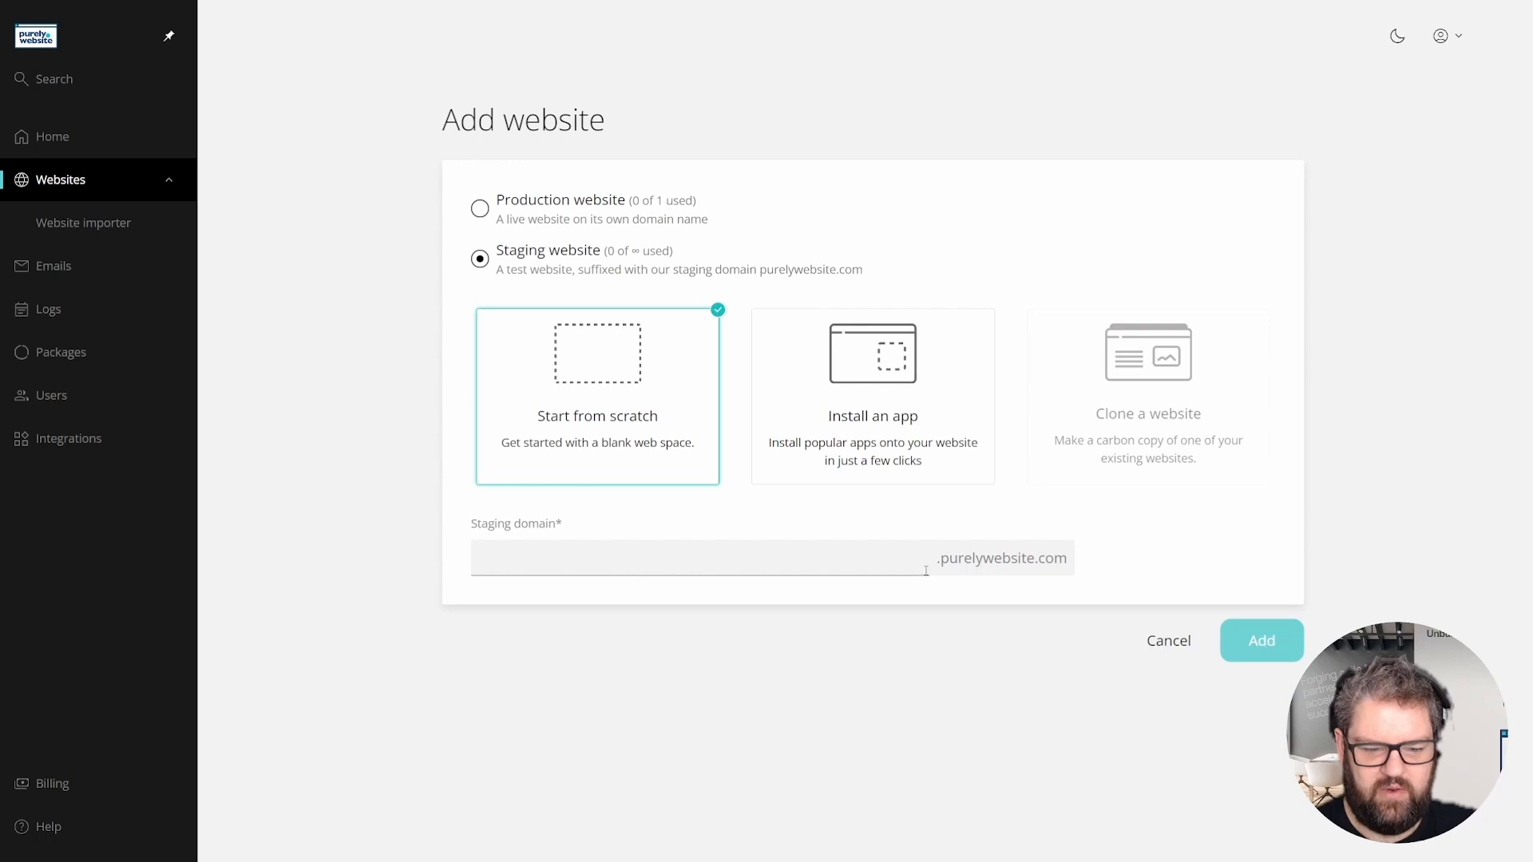
pyautogui.click(703, 561)
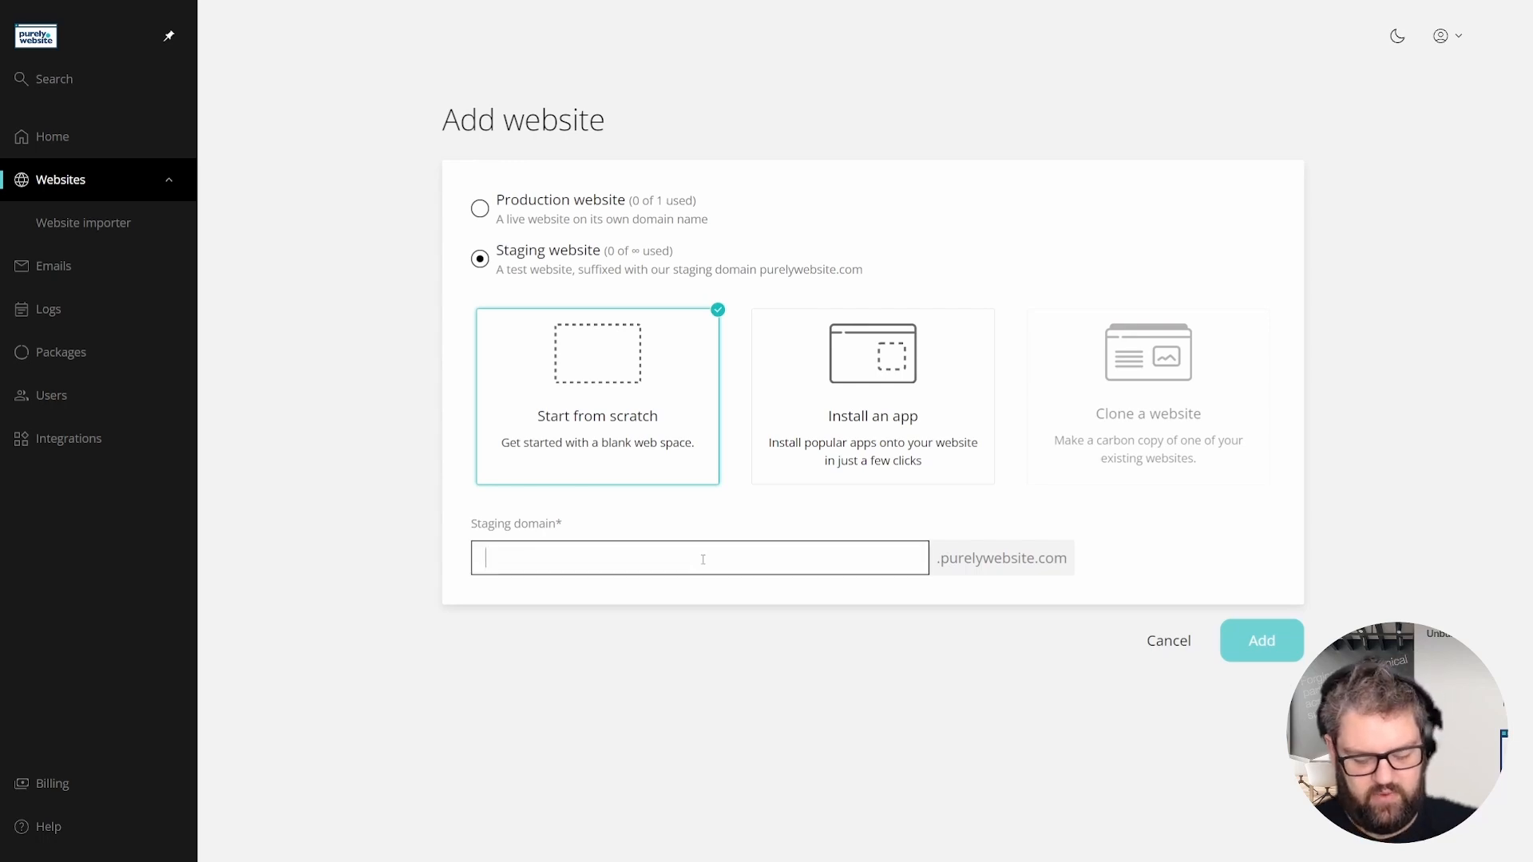
pyautogui.write('wp')
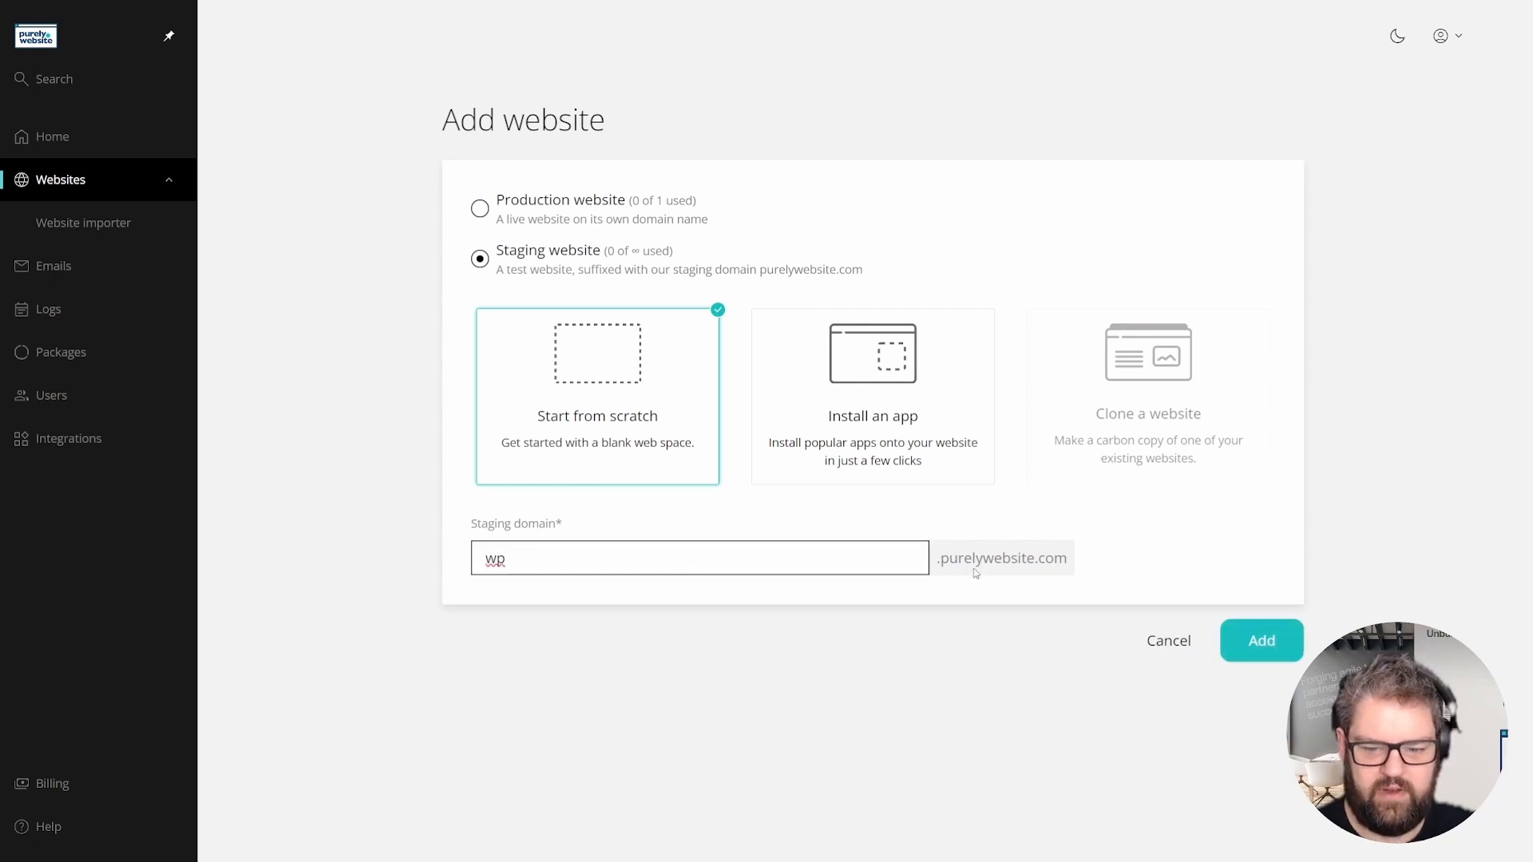
pyautogui.click(1260, 641)
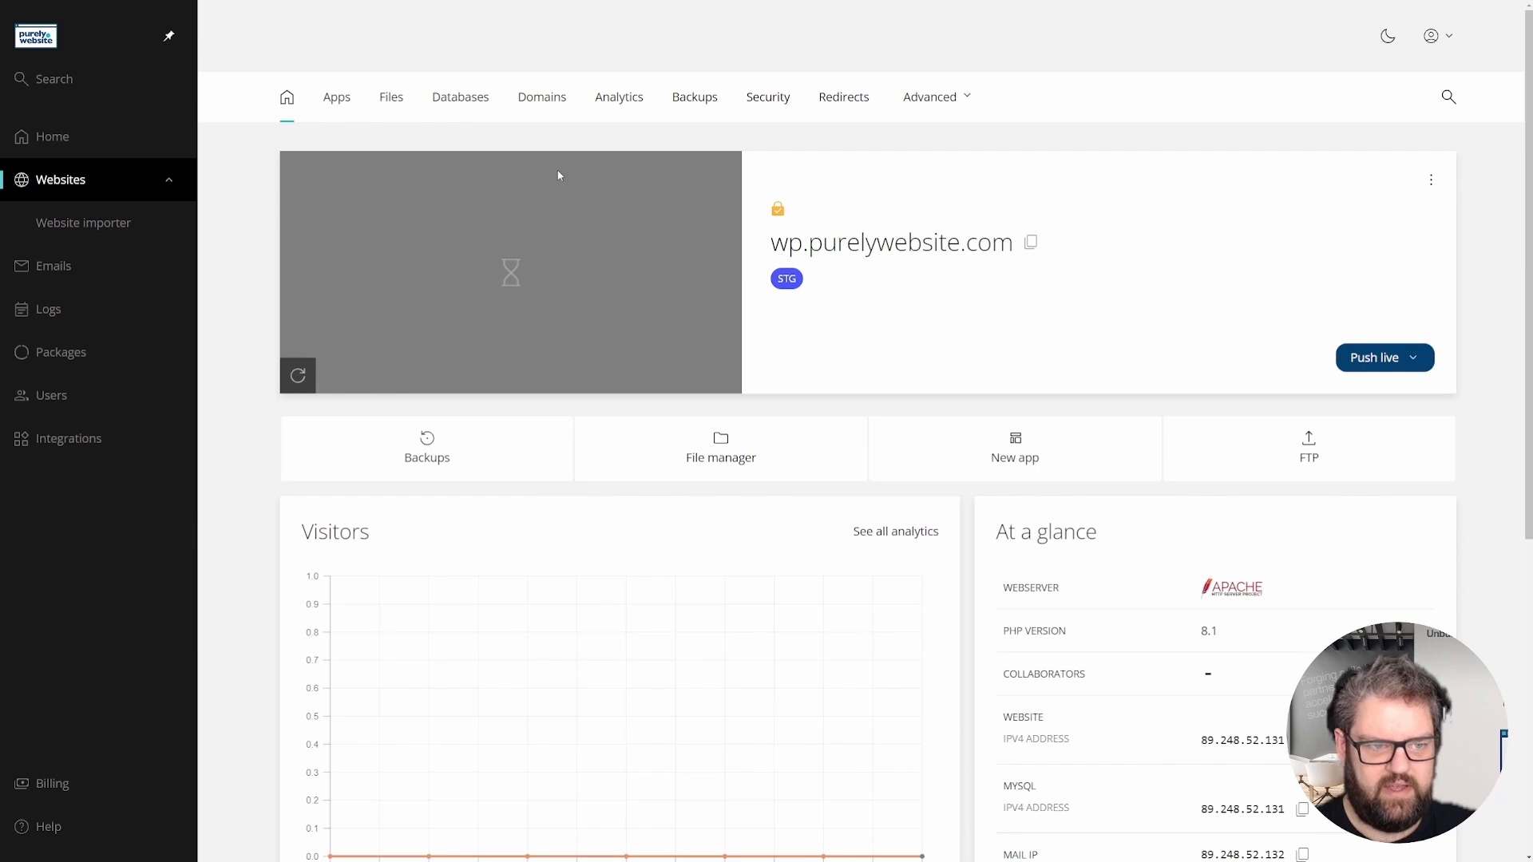
# - Start a new app install with WordPress as the application at version 6.6.2
pyautogui.click(1042, 454)
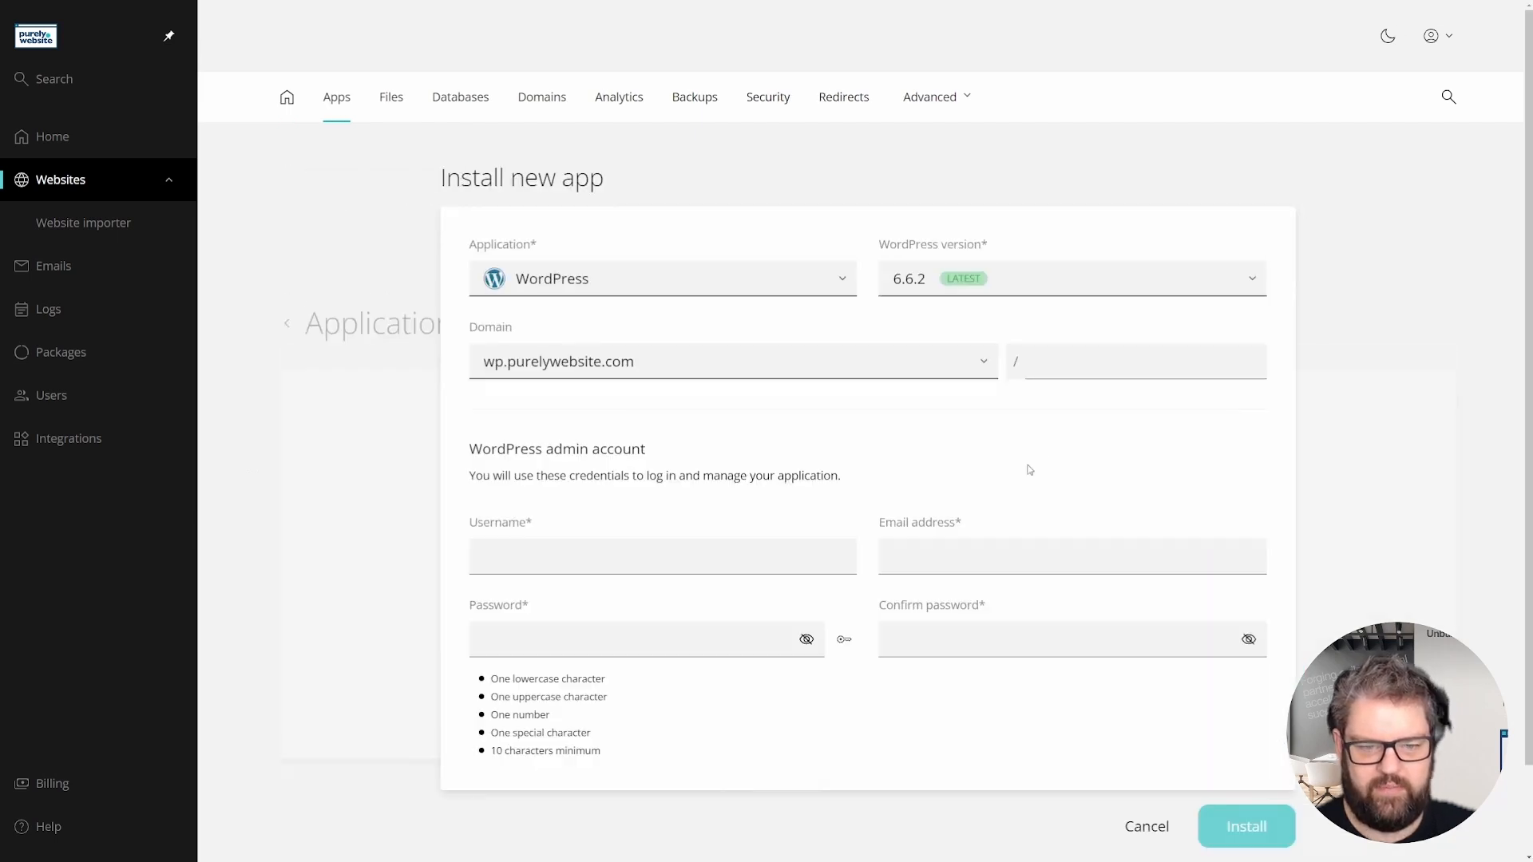
pyautogui.click(743, 296)
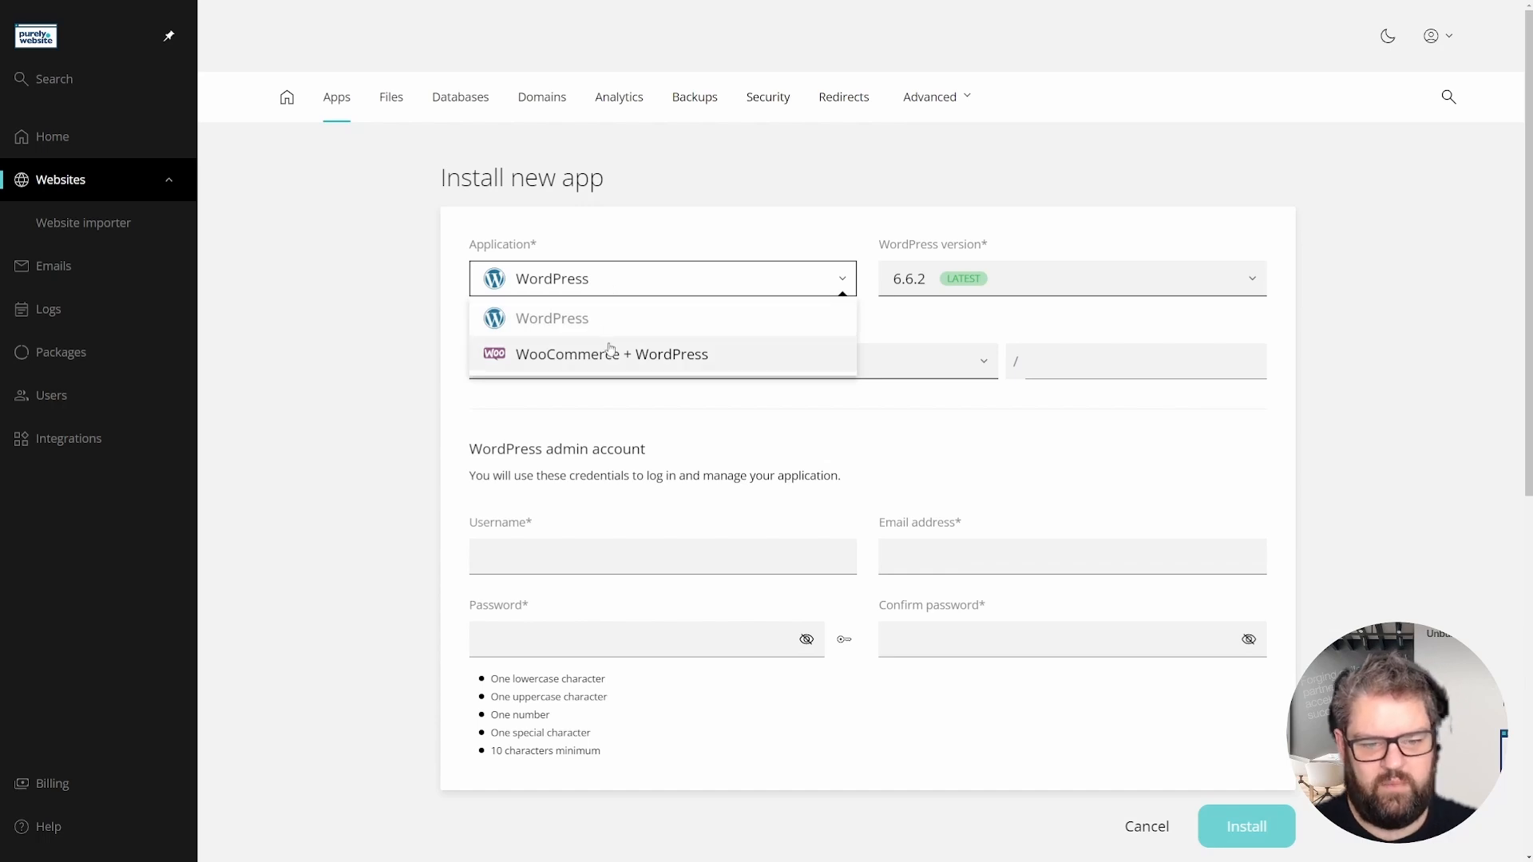
pyautogui.click(581, 302)
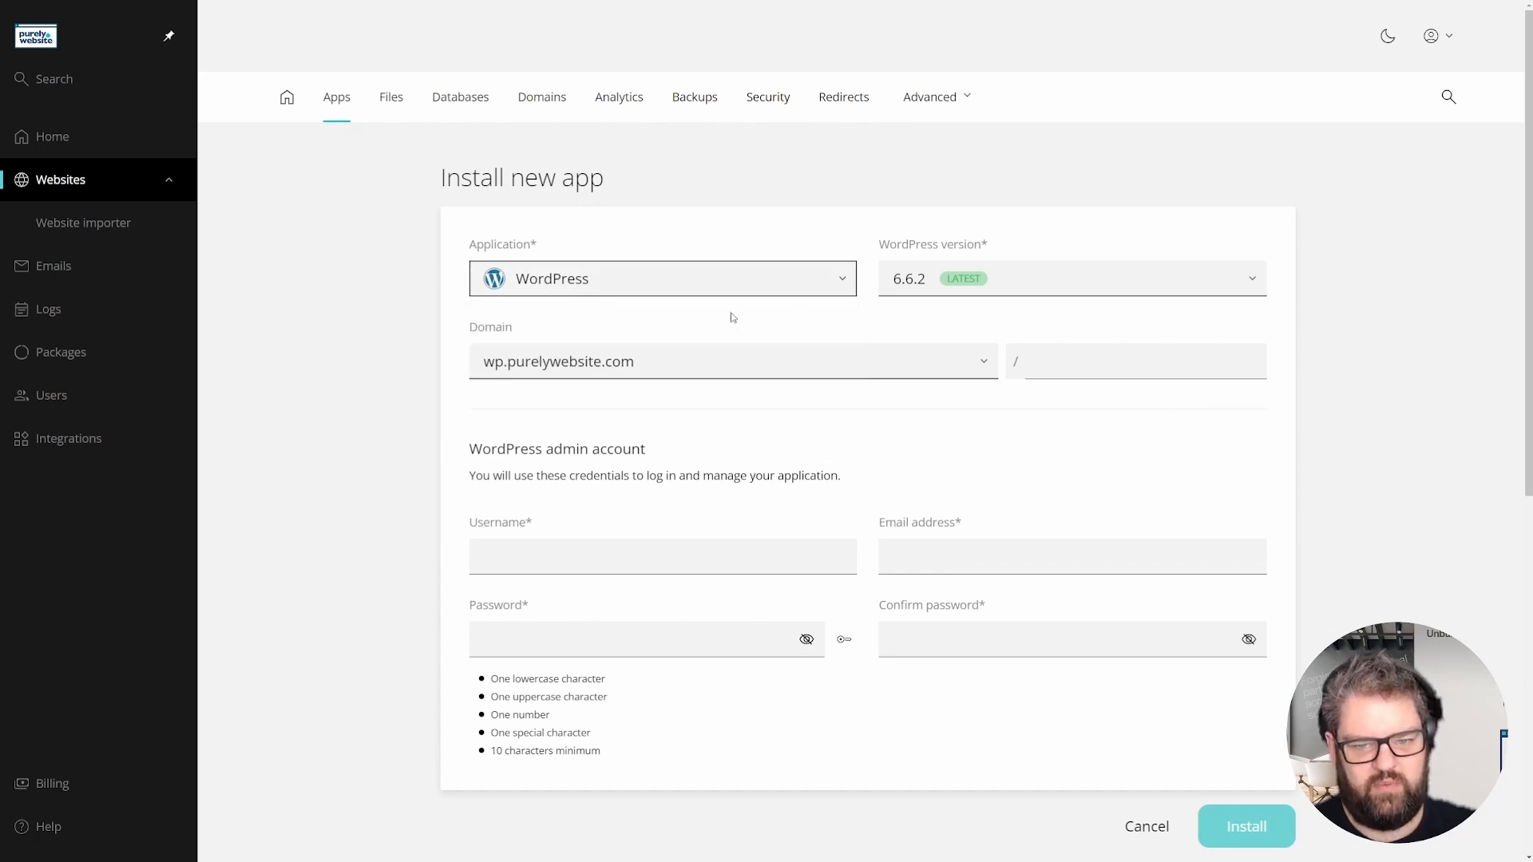
pyautogui.click(1033, 288)
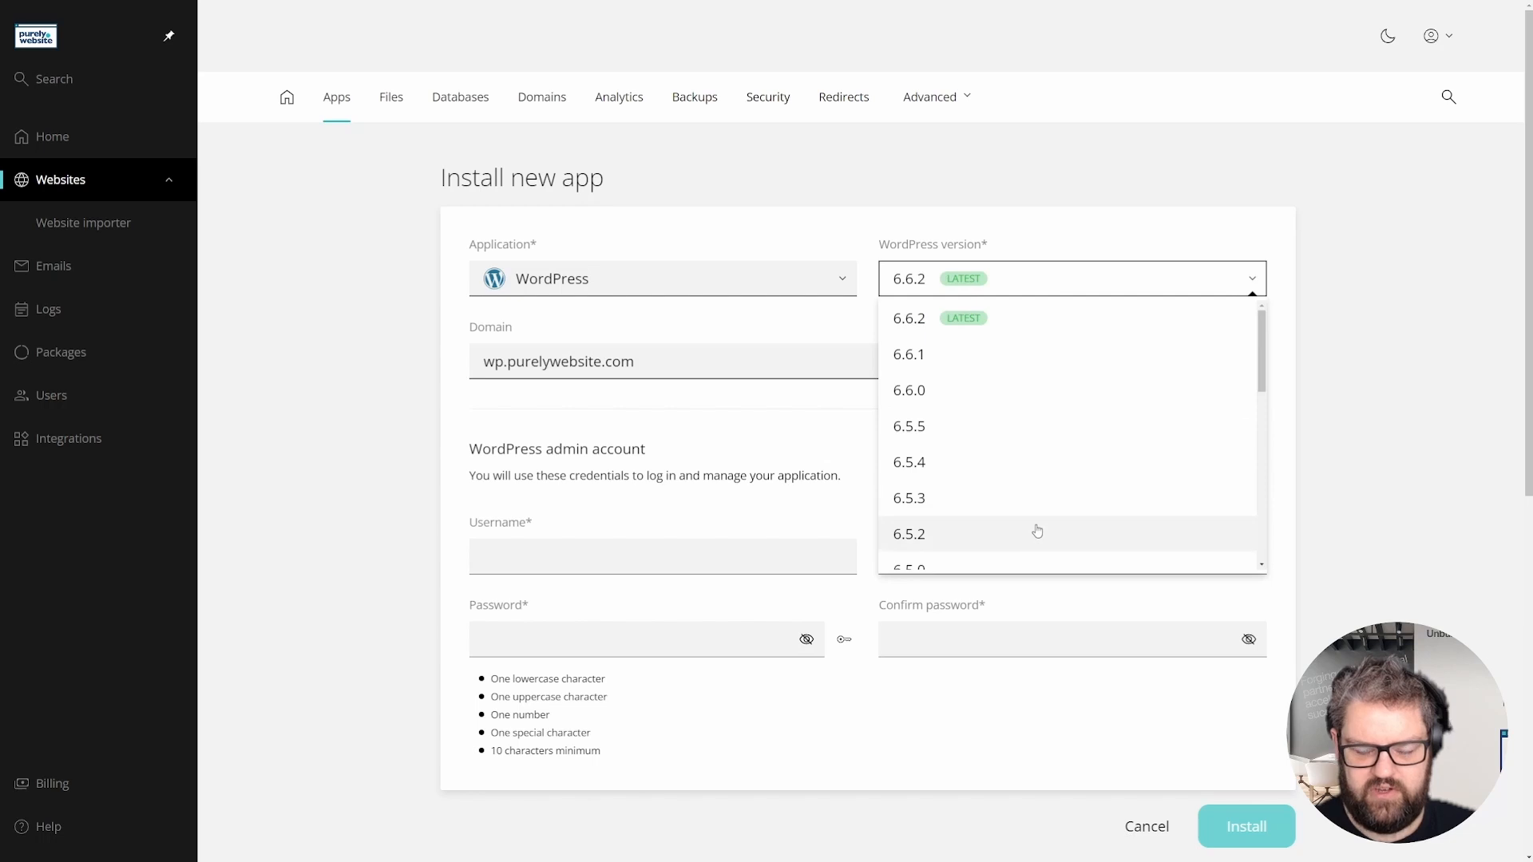
pyautogui.click(1009, 289)
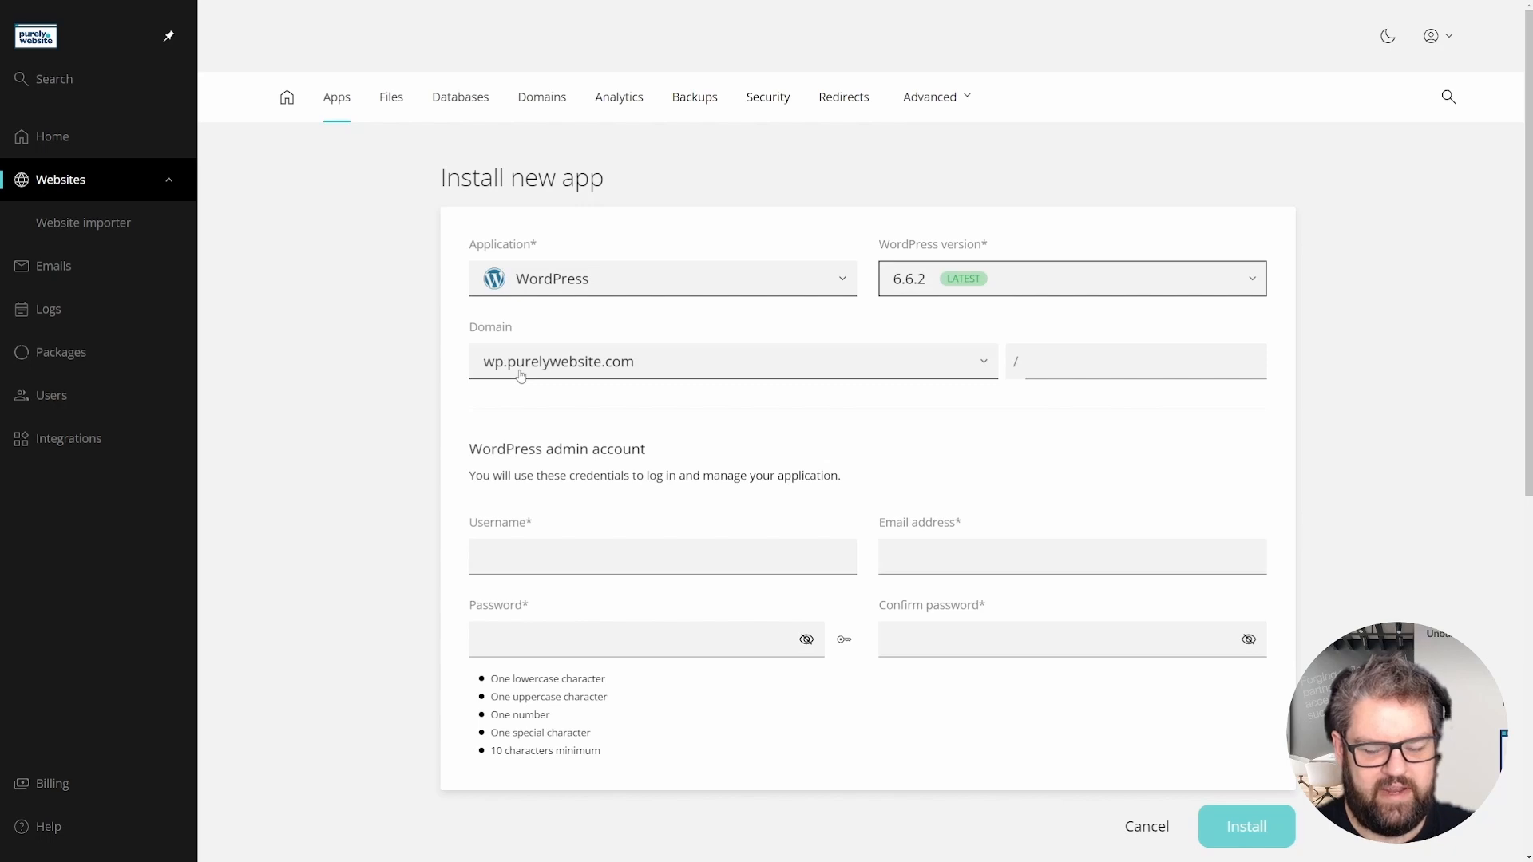
# - Leave the install path empty so WordPress goes at the domain root instead of 'blog'
pyautogui.click(1095, 359)
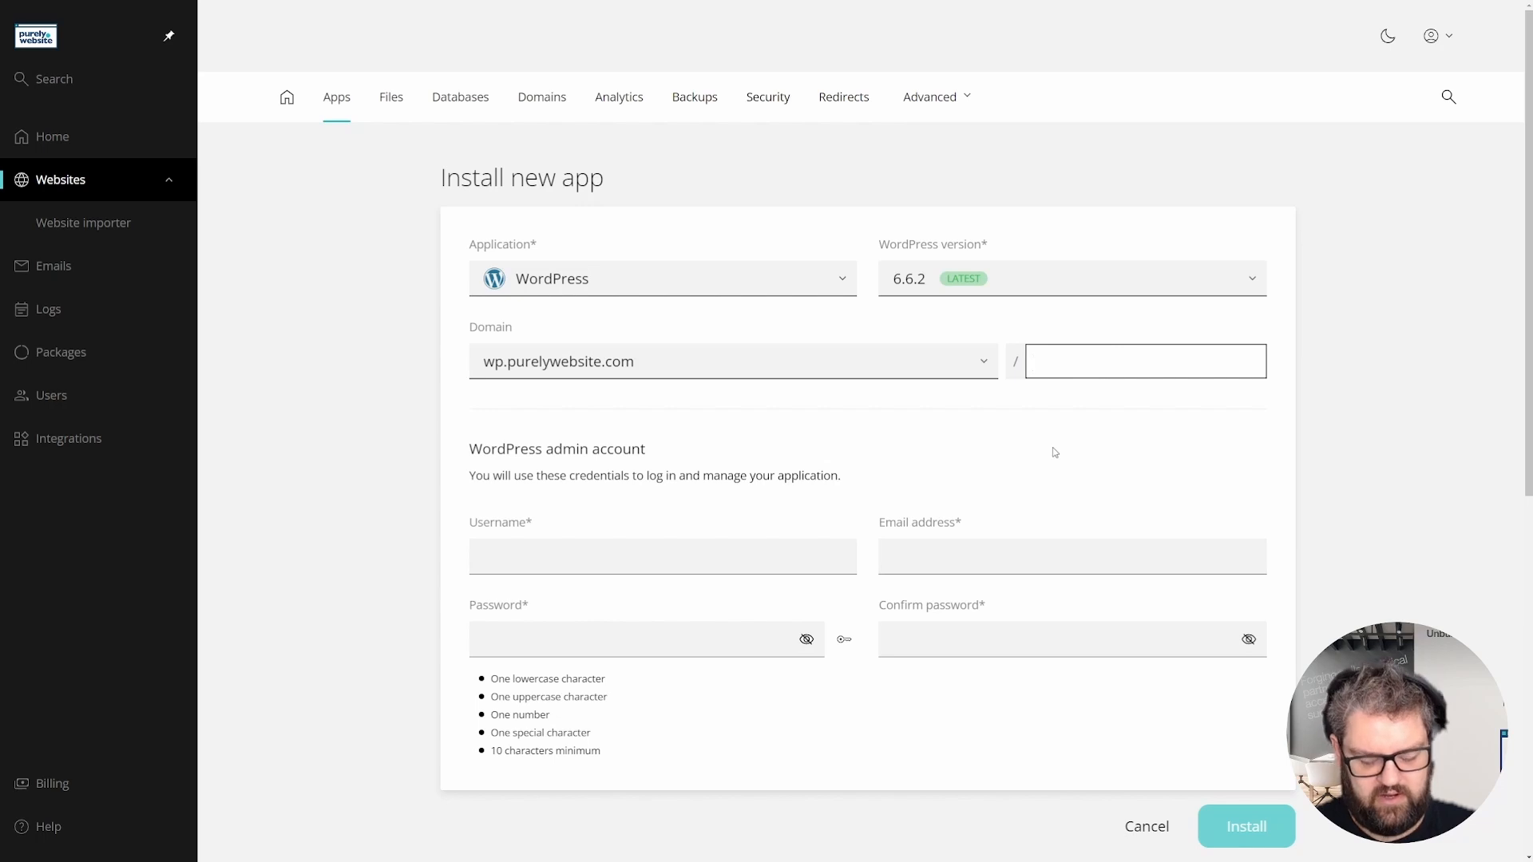
pyautogui.write('blog')
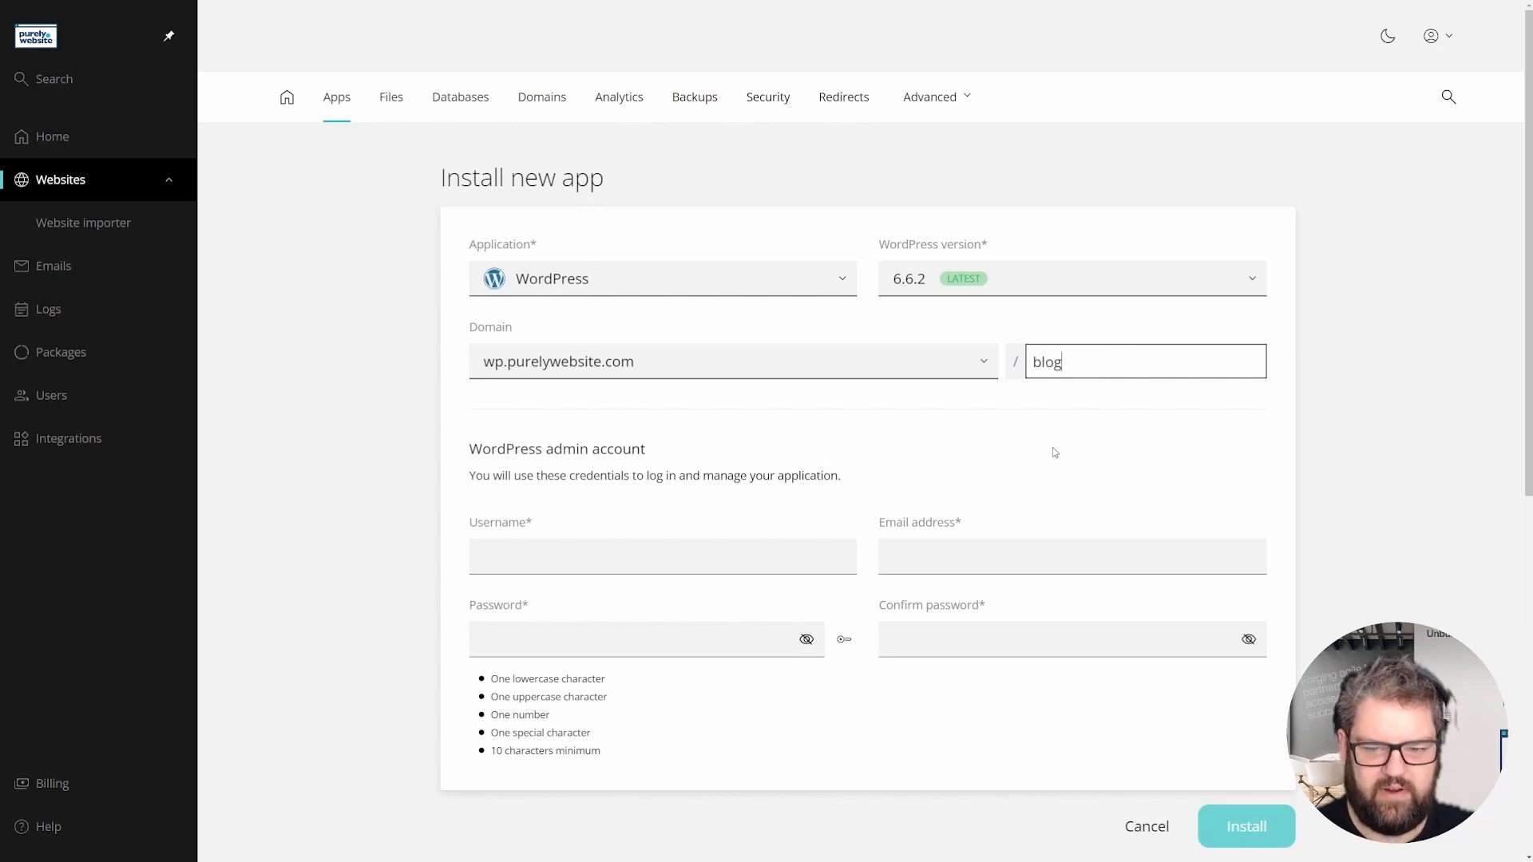
pyautogui.doubleClick(1119, 345)
pyautogui.press('BackSpace')
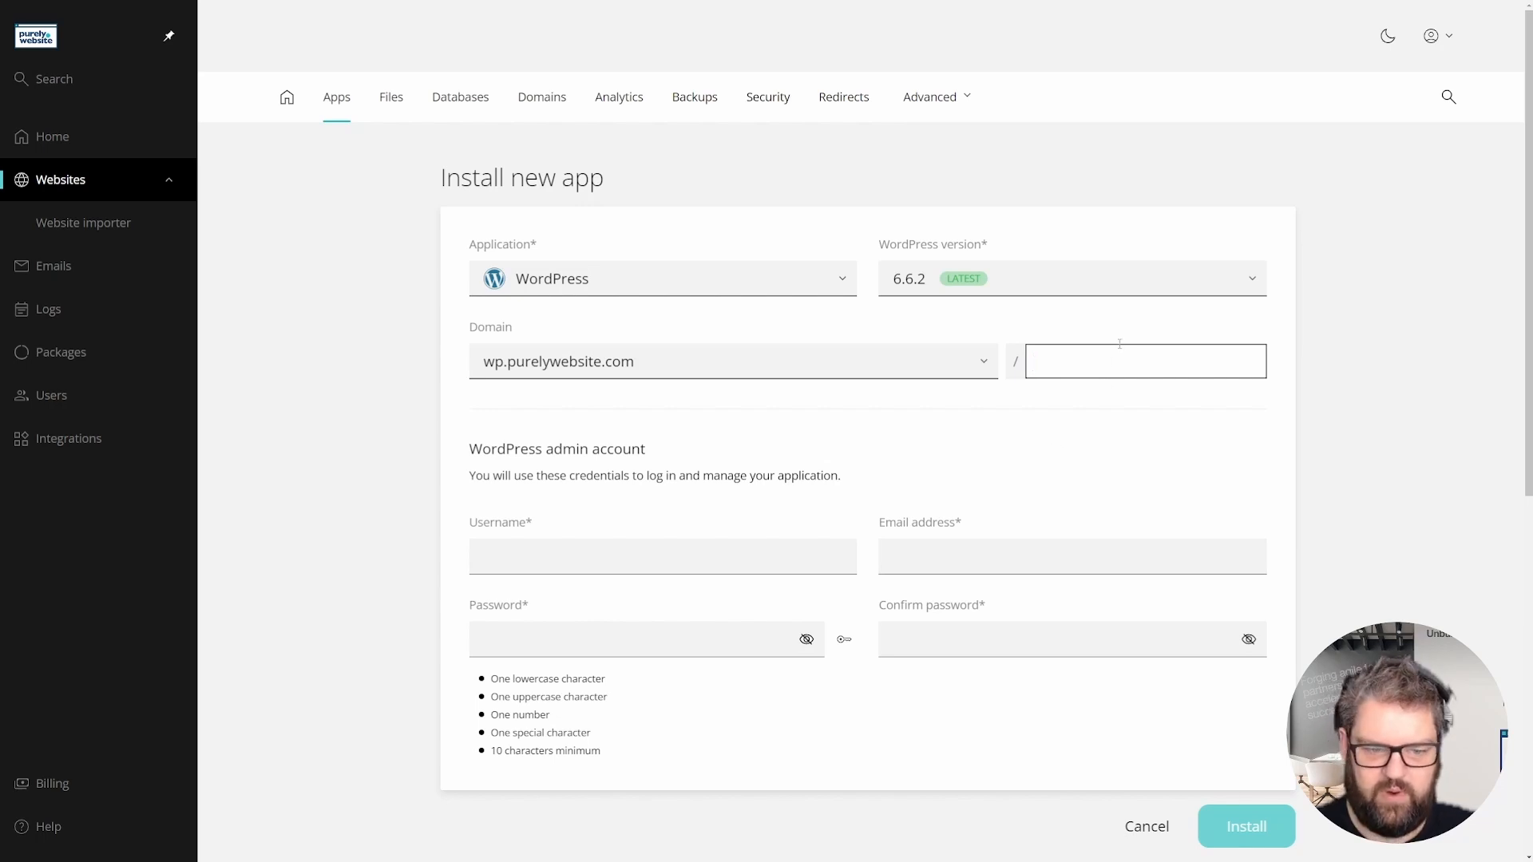
pyautogui.click(446, 369)
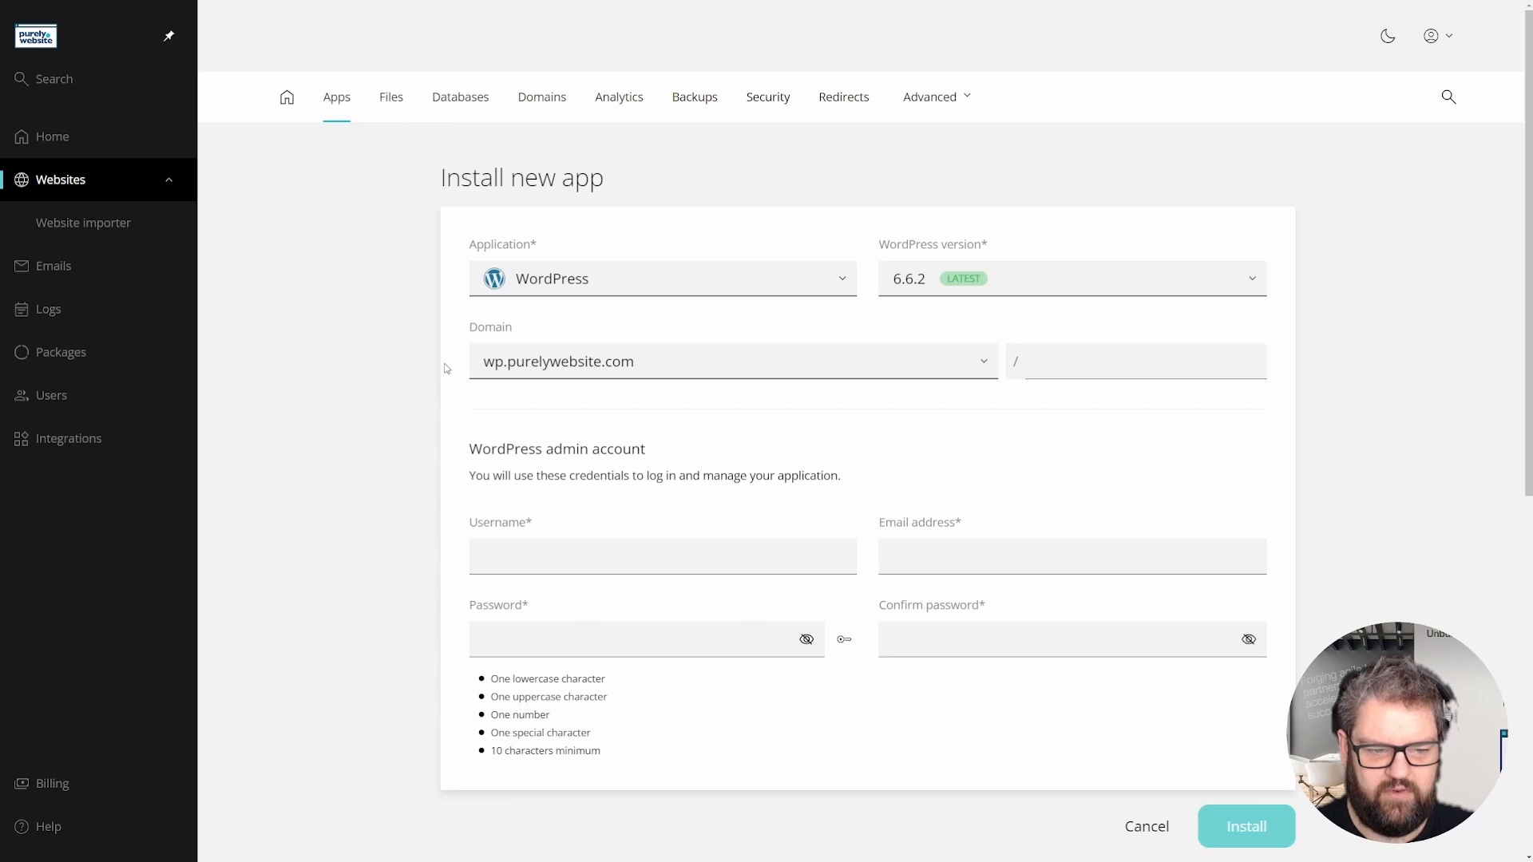
pyautogui.scroll(-1, 437, 389)
# - Enter the admin username, e-mail address and password for the WordPress account
pyautogui.click(577, 494)
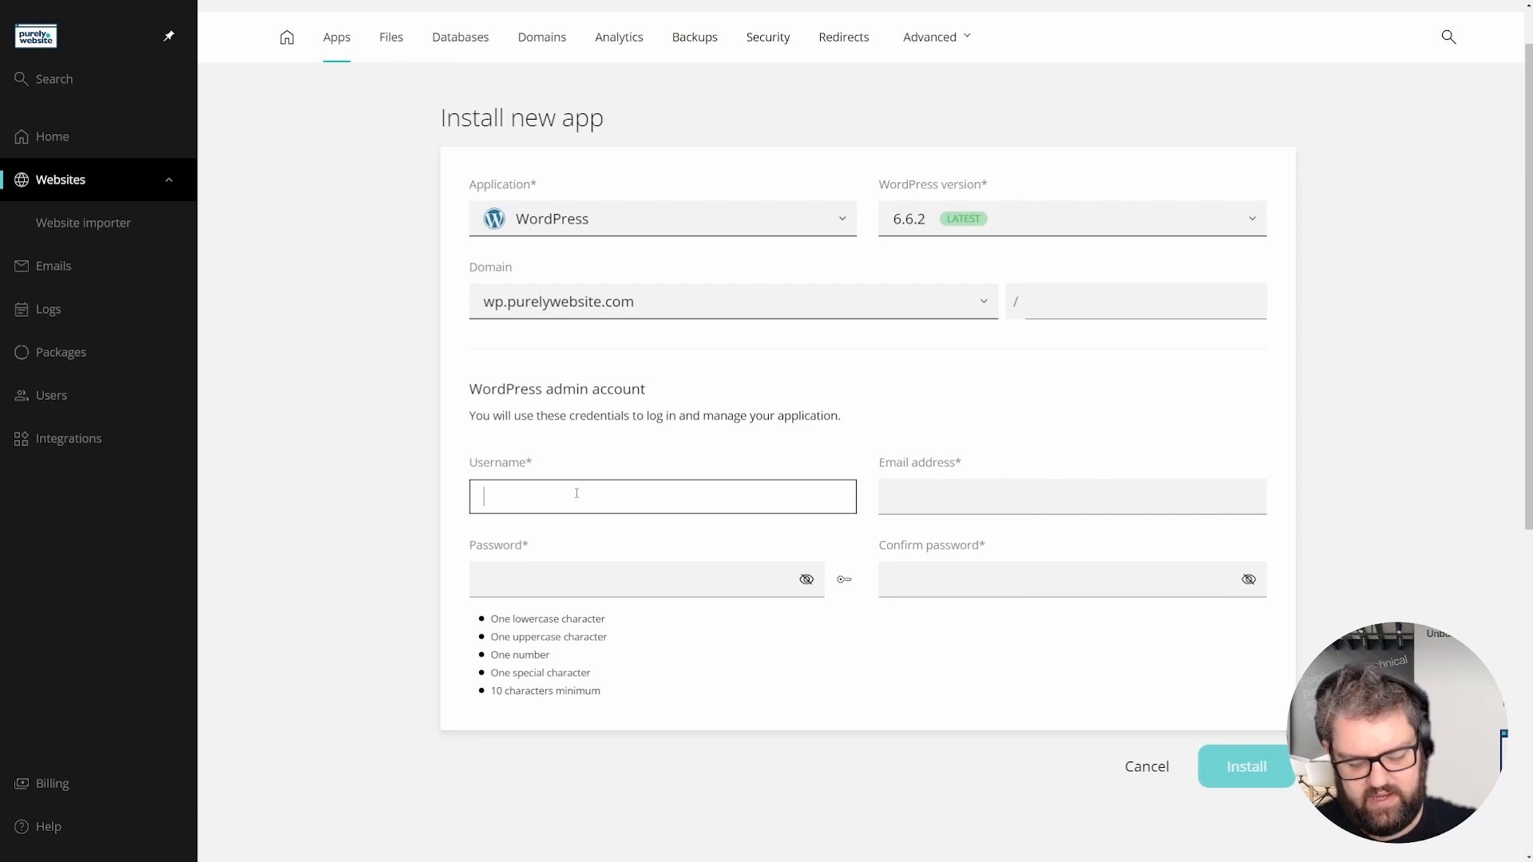
pyautogui.write('Daniel')
pyautogui.press('Tab')
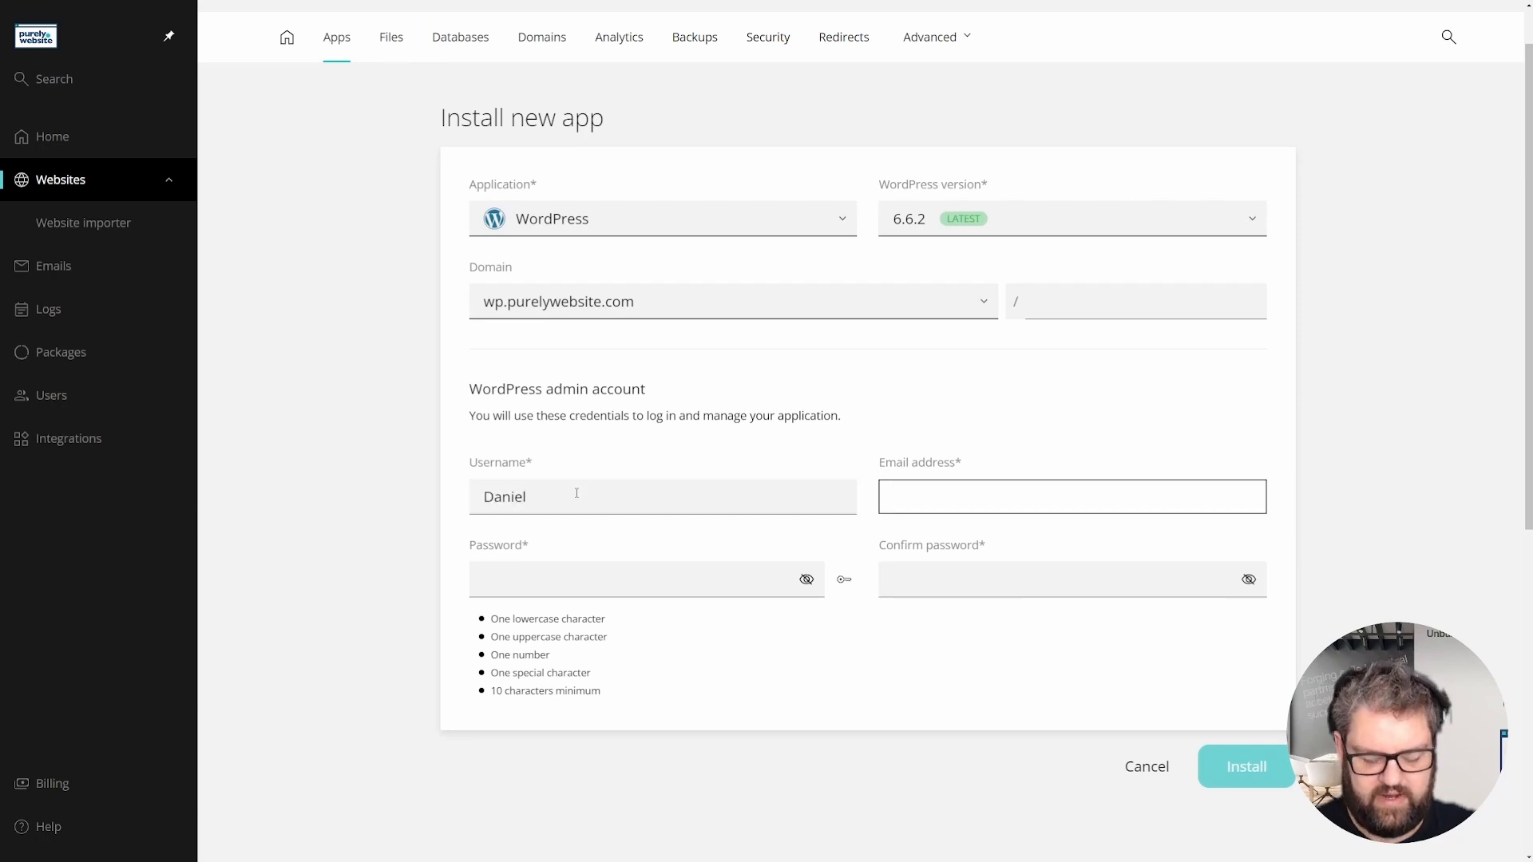
pyautogui.write('daniel@exa')
pyautogui.press('BackSpace')
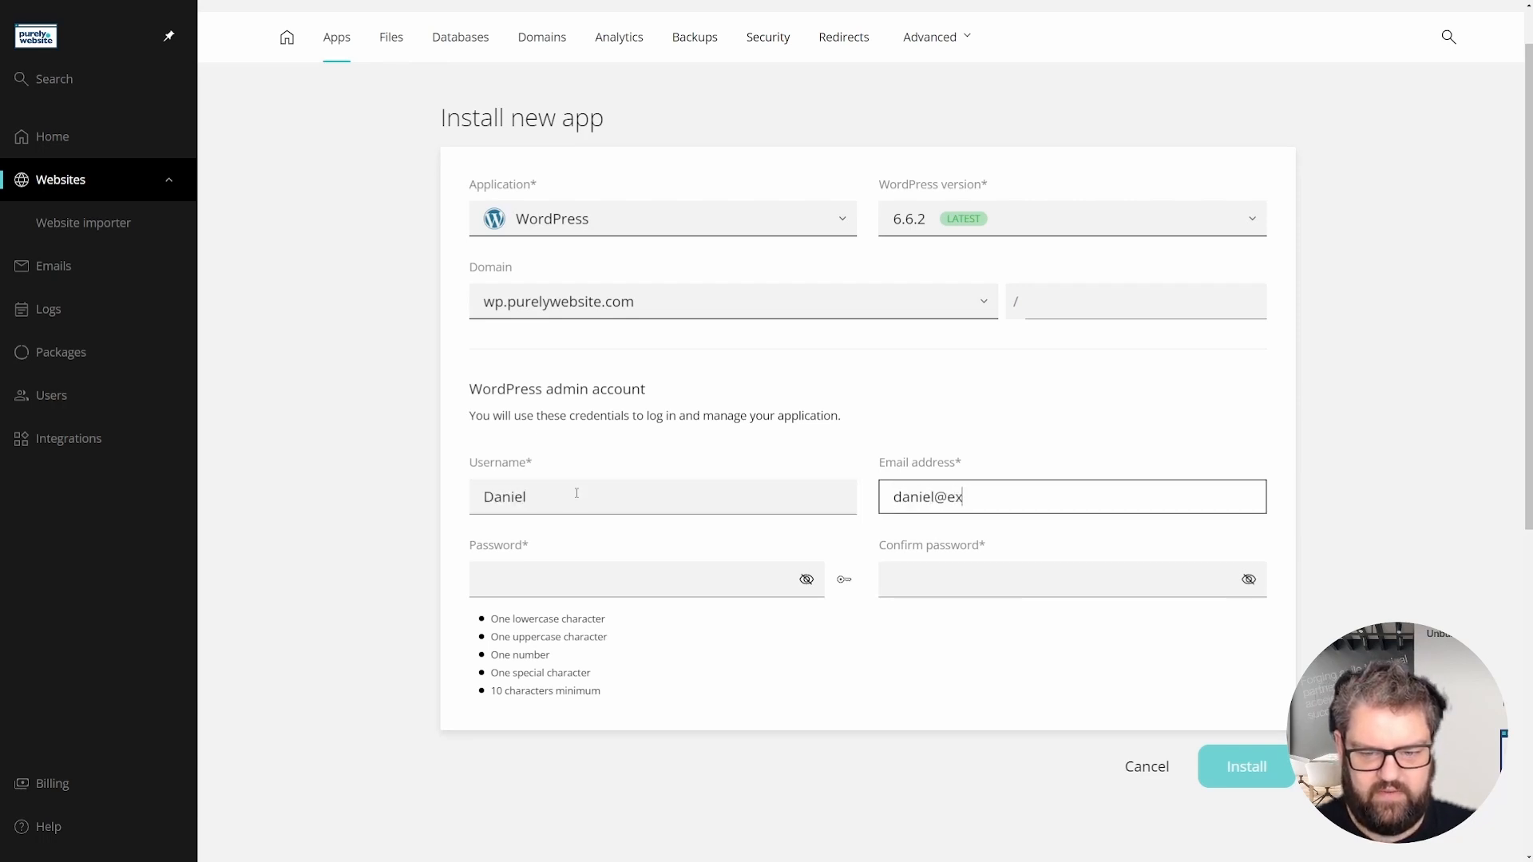
pyautogui.write('ampl')
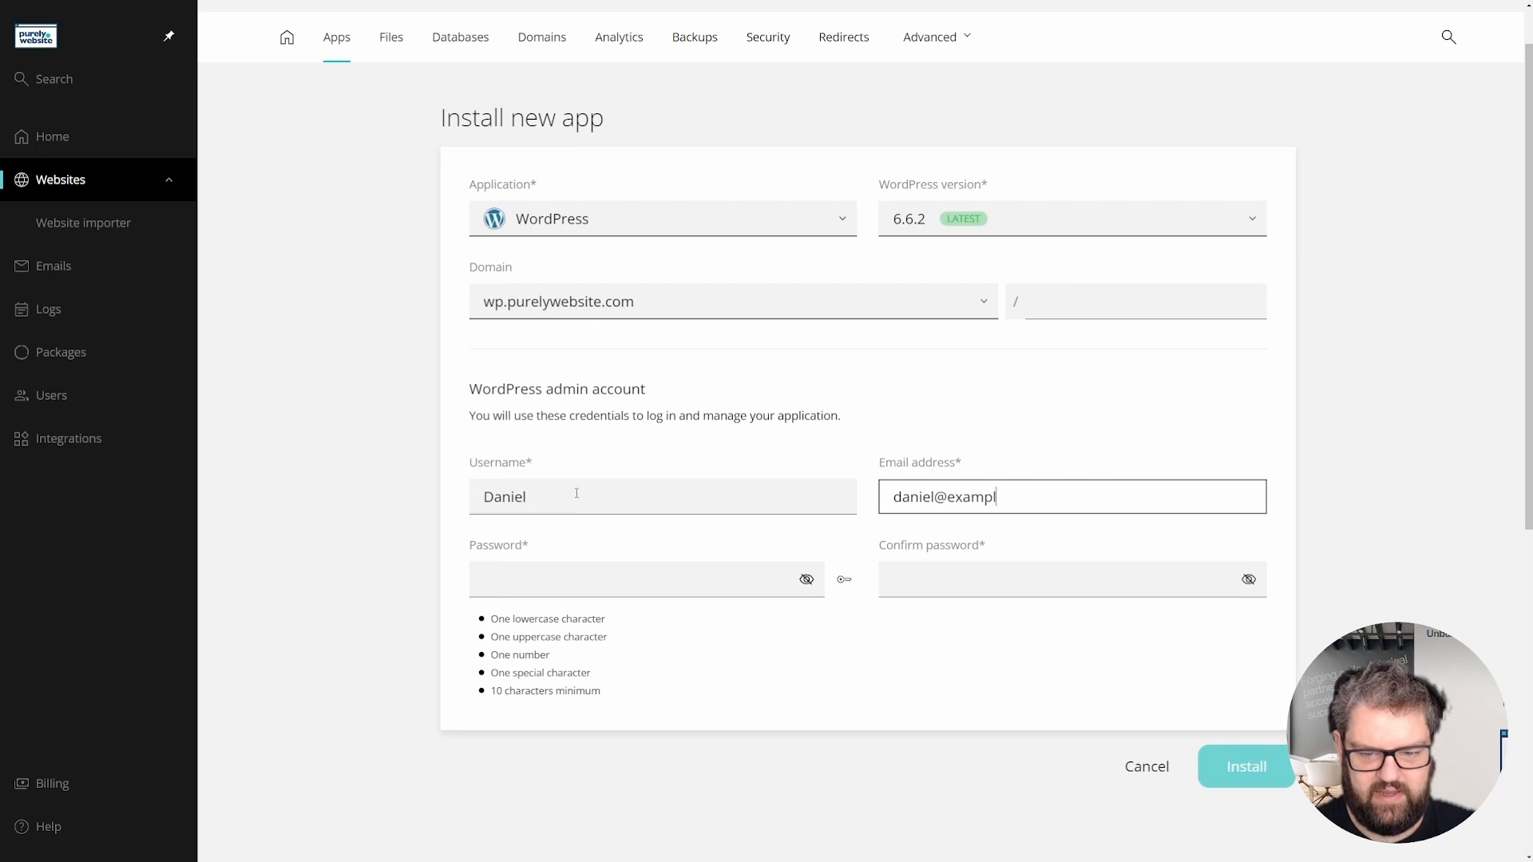
pyautogui.write('e.com')
pyautogui.press('Tab')
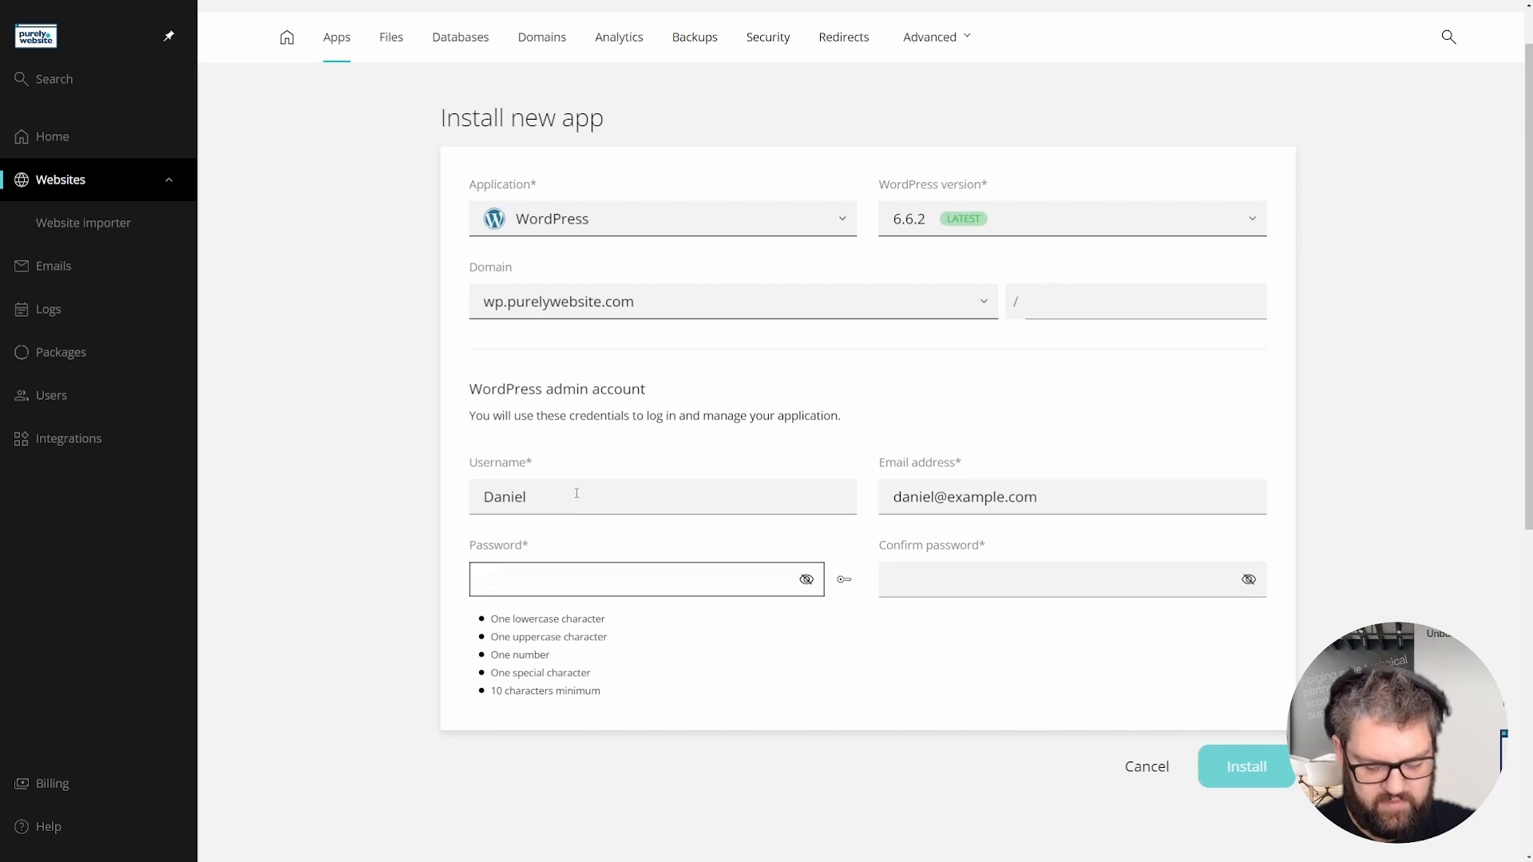
pyautogui.write('Password1234')
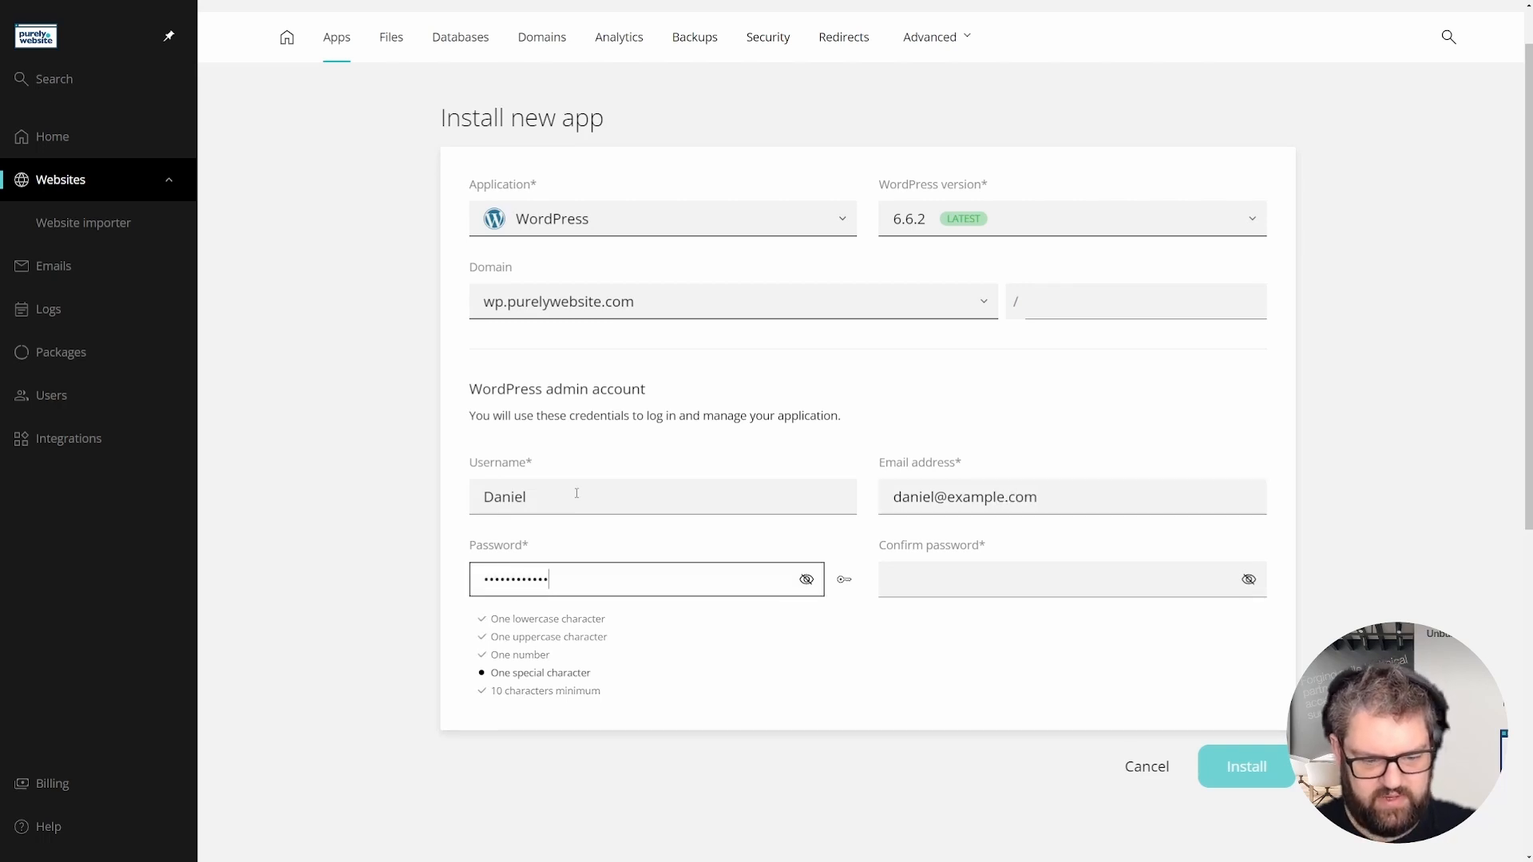
pyautogui.write('!')
pyautogui.press('Tab')
pyautogui.press('Tab')
pyautogui.press('Tab')
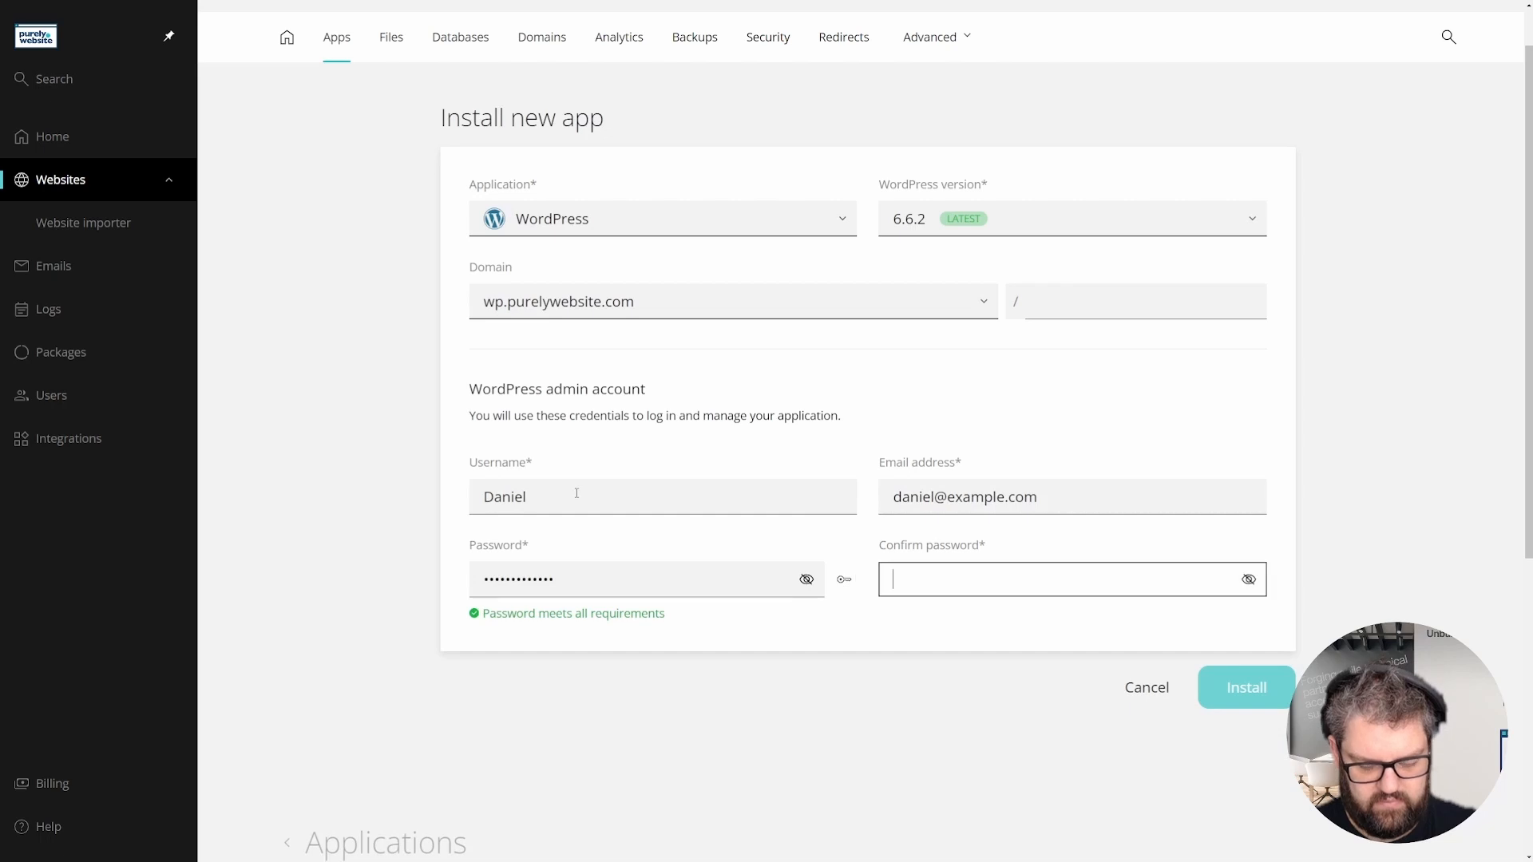
pyautogui.write('Password1234!')
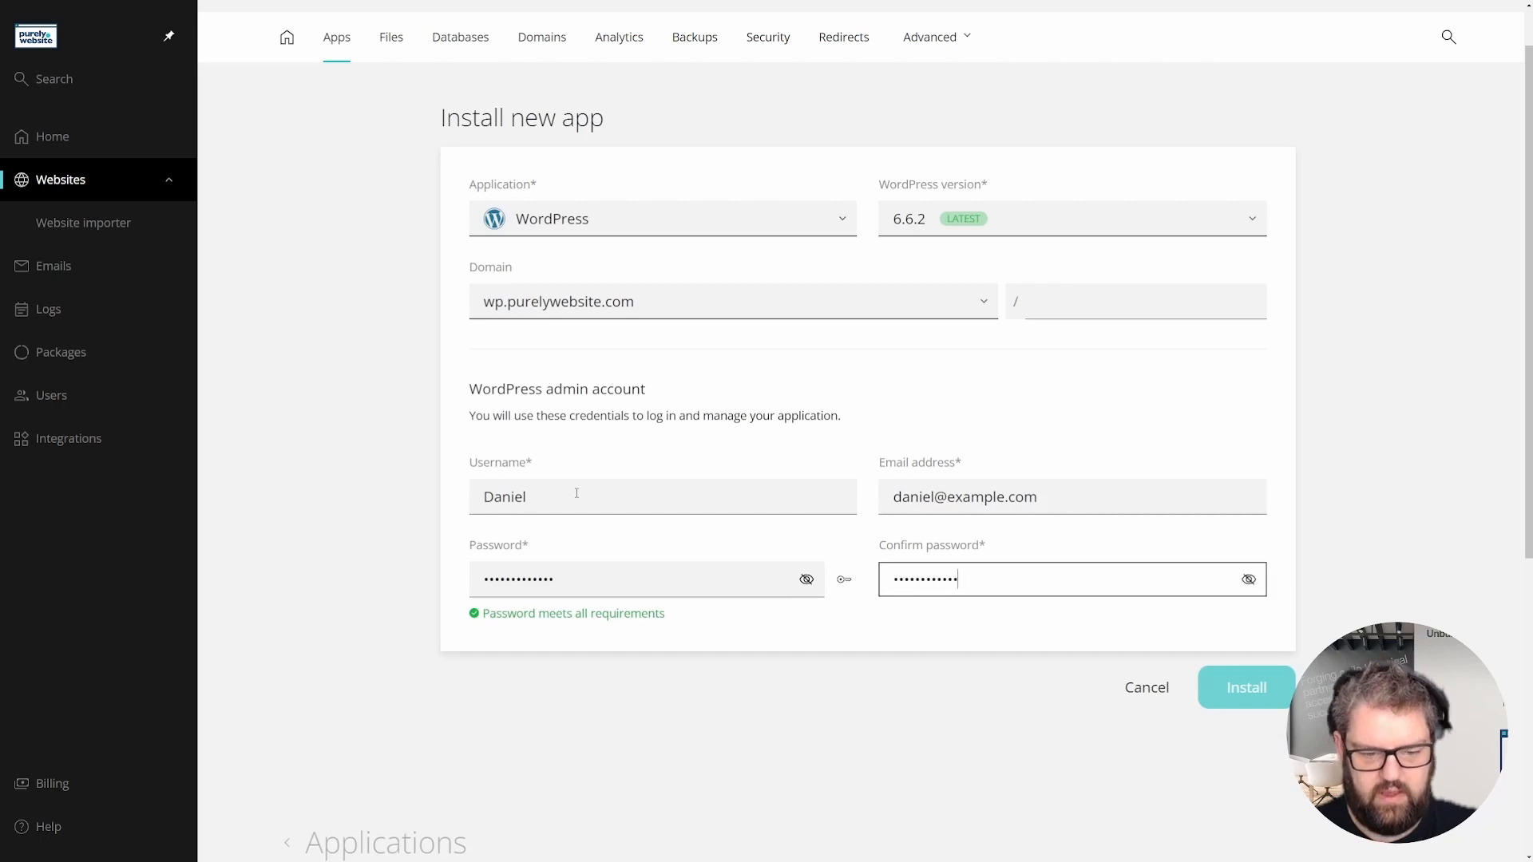
# - Retype matching password and confirmation after the mismatch error, then launch the installation
pyautogui.click(1244, 688)
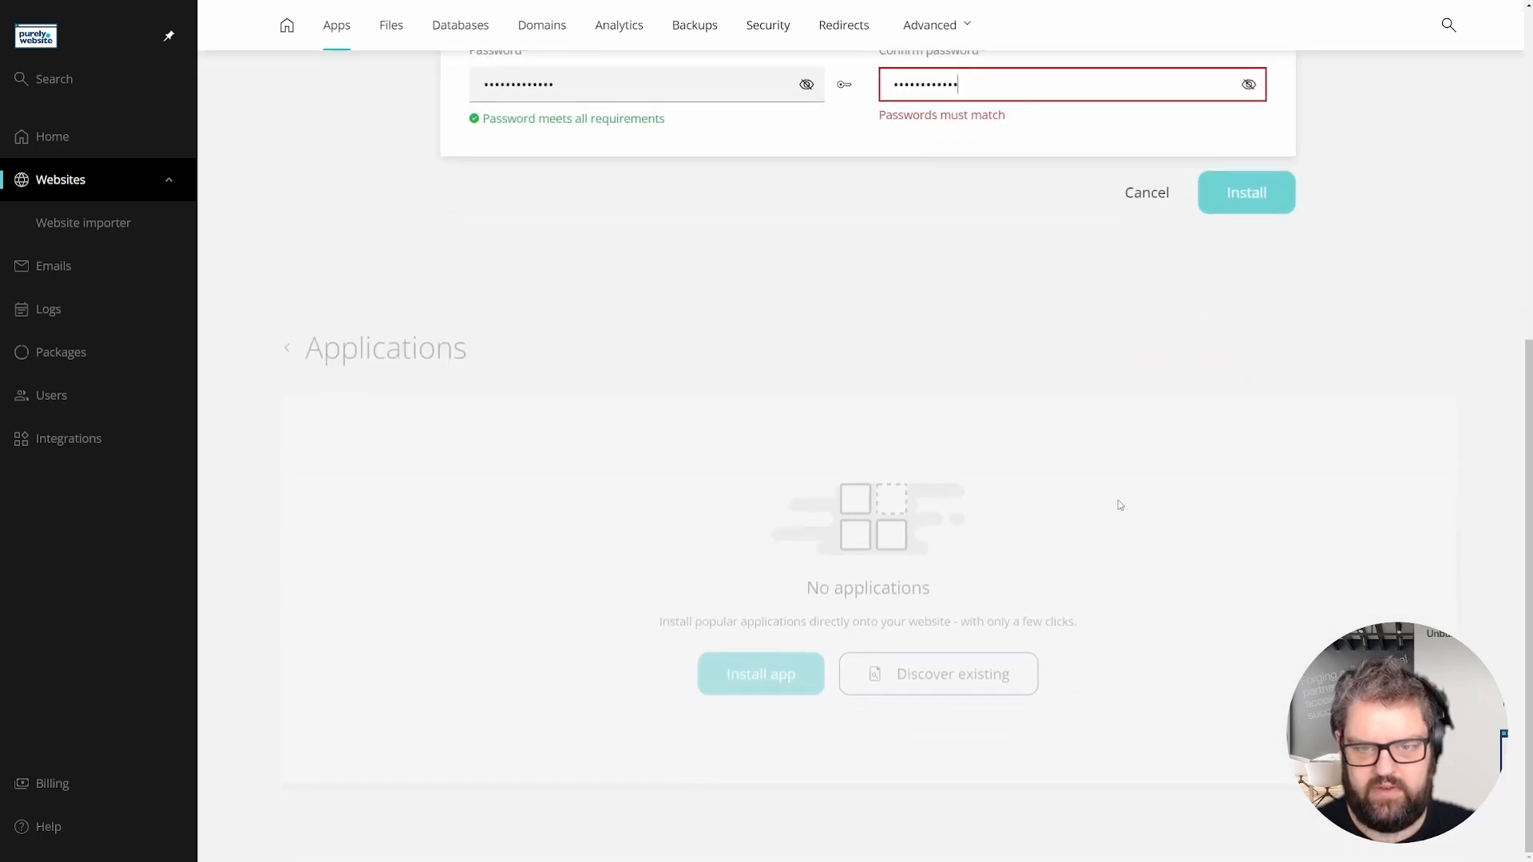
pyautogui.doubleClick(998, 327)
pyautogui.press('BackSpace')
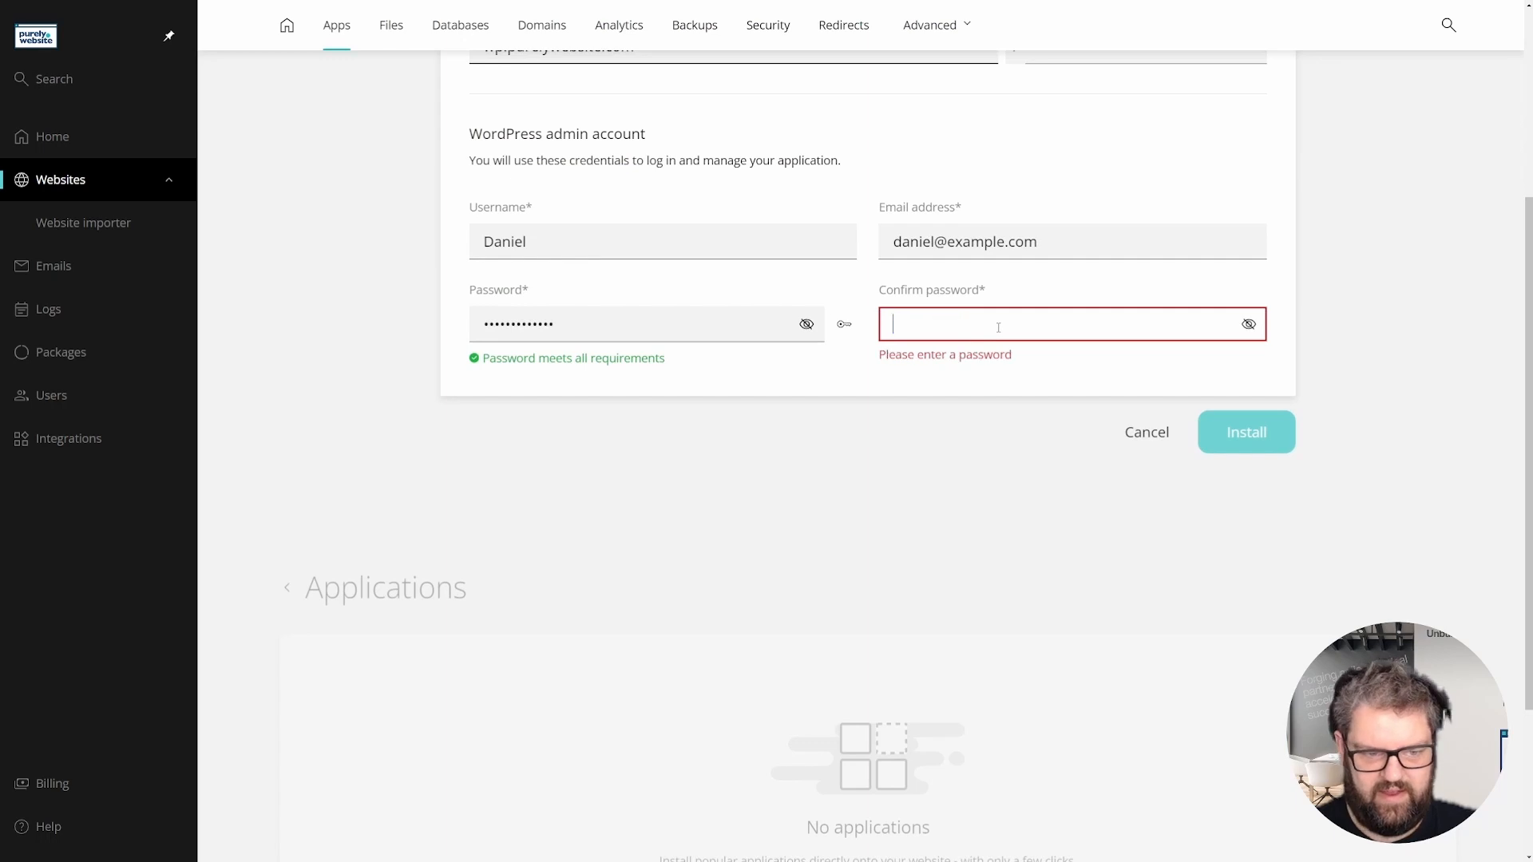
pyautogui.hotkey('shift', 'Tab')
pyautogui.hotkey('shift', 'Tab')
pyautogui.hotkey('shift', 'Tab')
pyautogui.write('************')
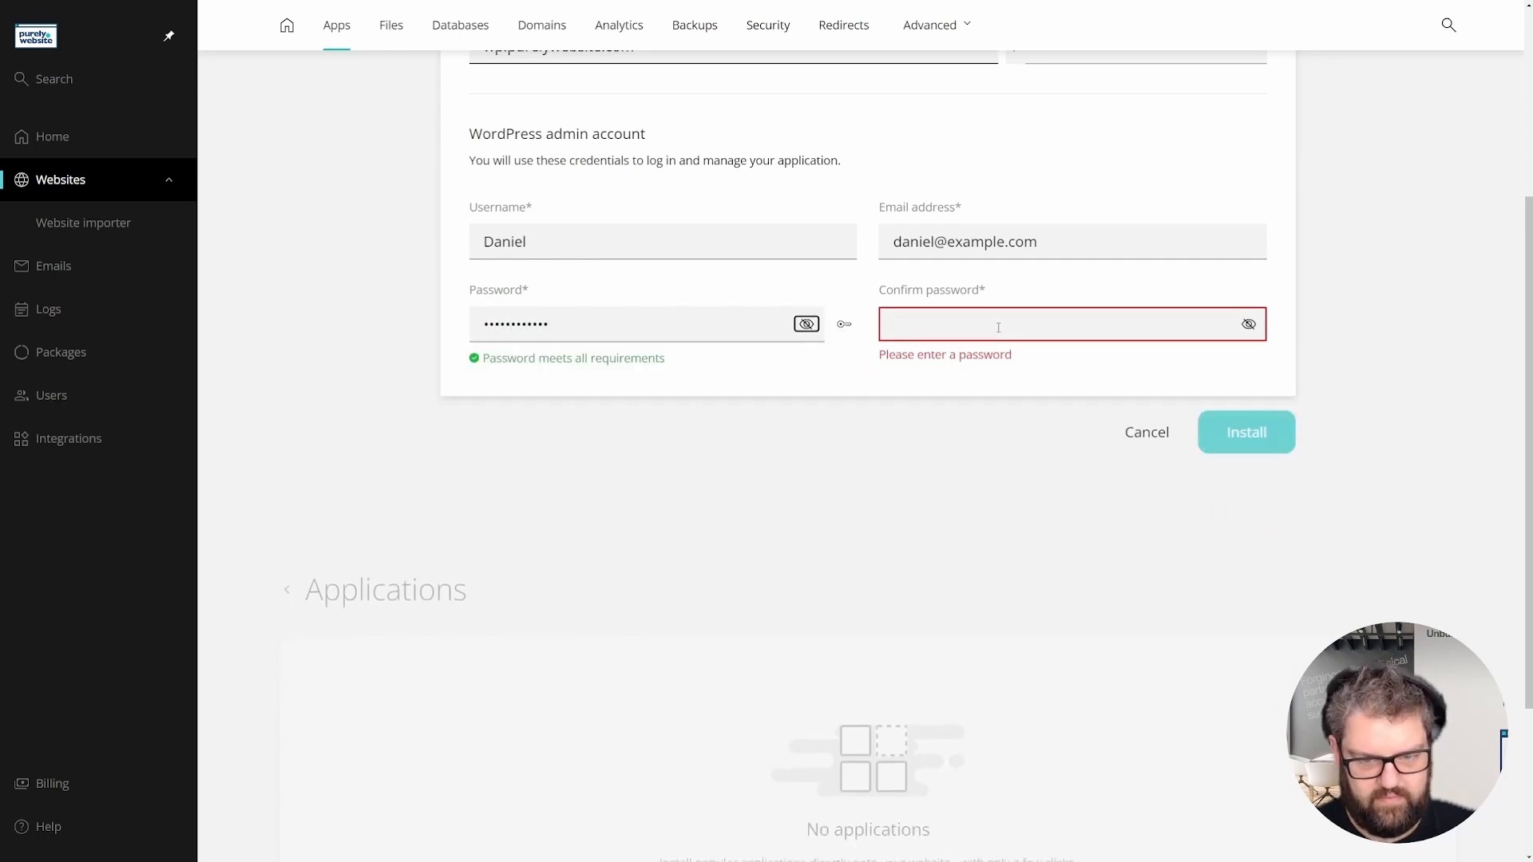
pyautogui.press('Tab')
pyautogui.press('Tab')
pyautogui.press('Tab')
pyautogui.write('************')
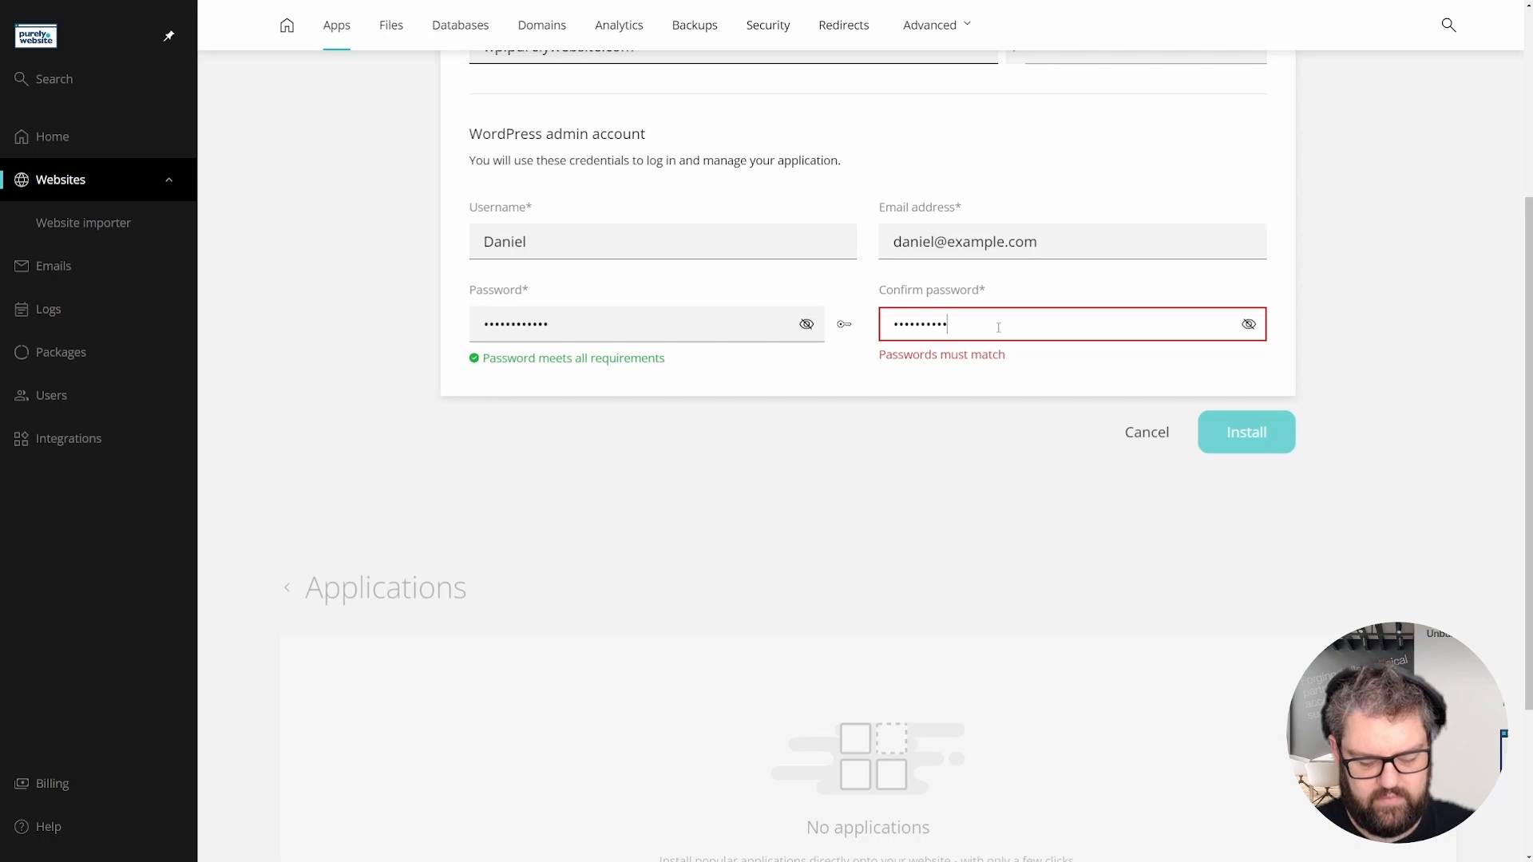
pyautogui.click(1244, 435)
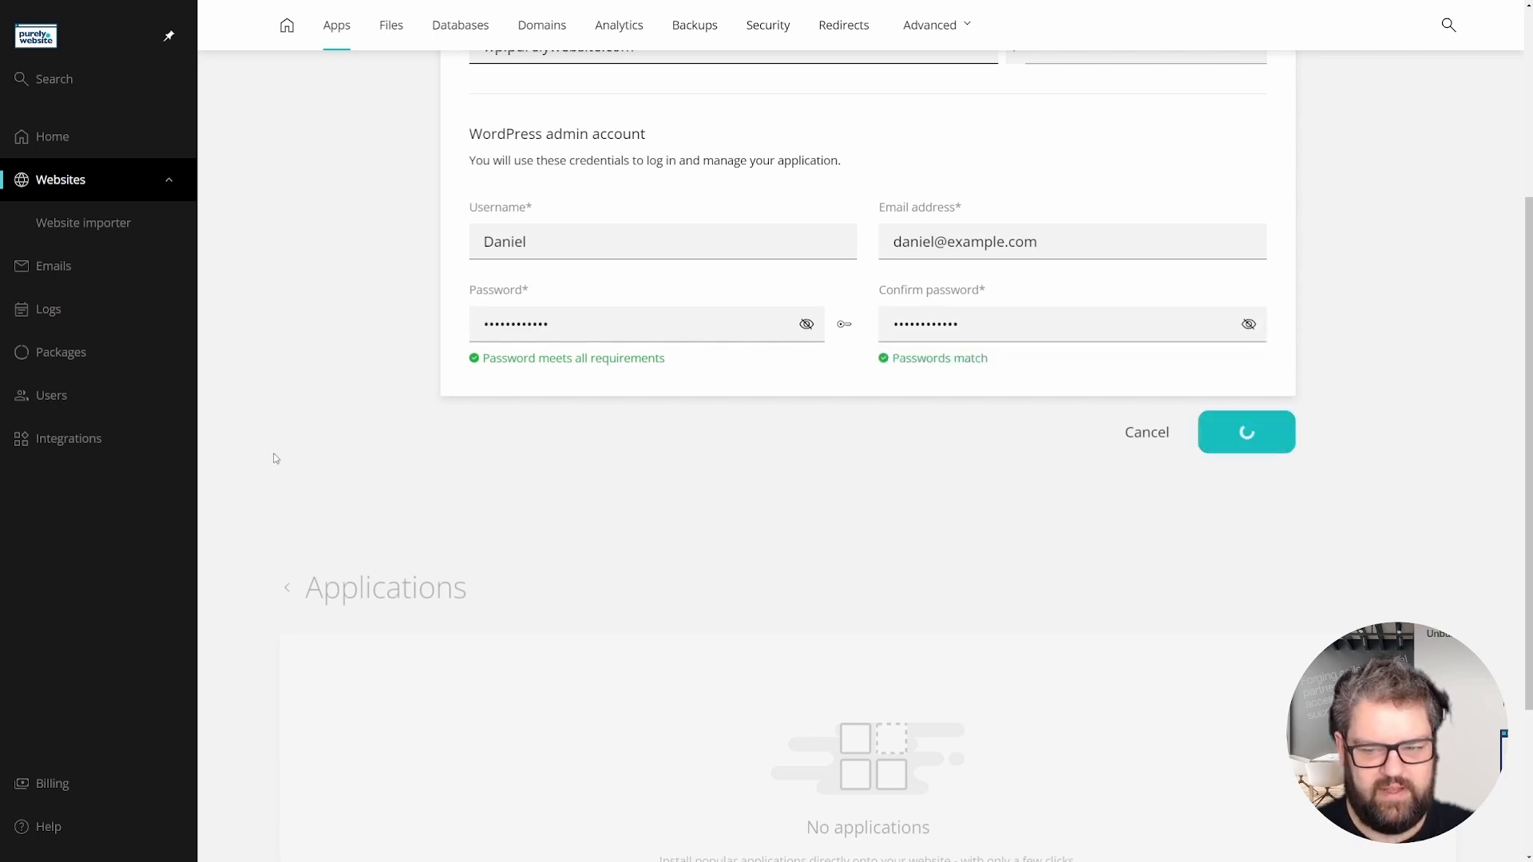
# - Wait until the Applications list shows WordPress v6.6.2 at wp.purelywebsite.com with 2 plugins
pyautogui.scroll(4, 272, 455)
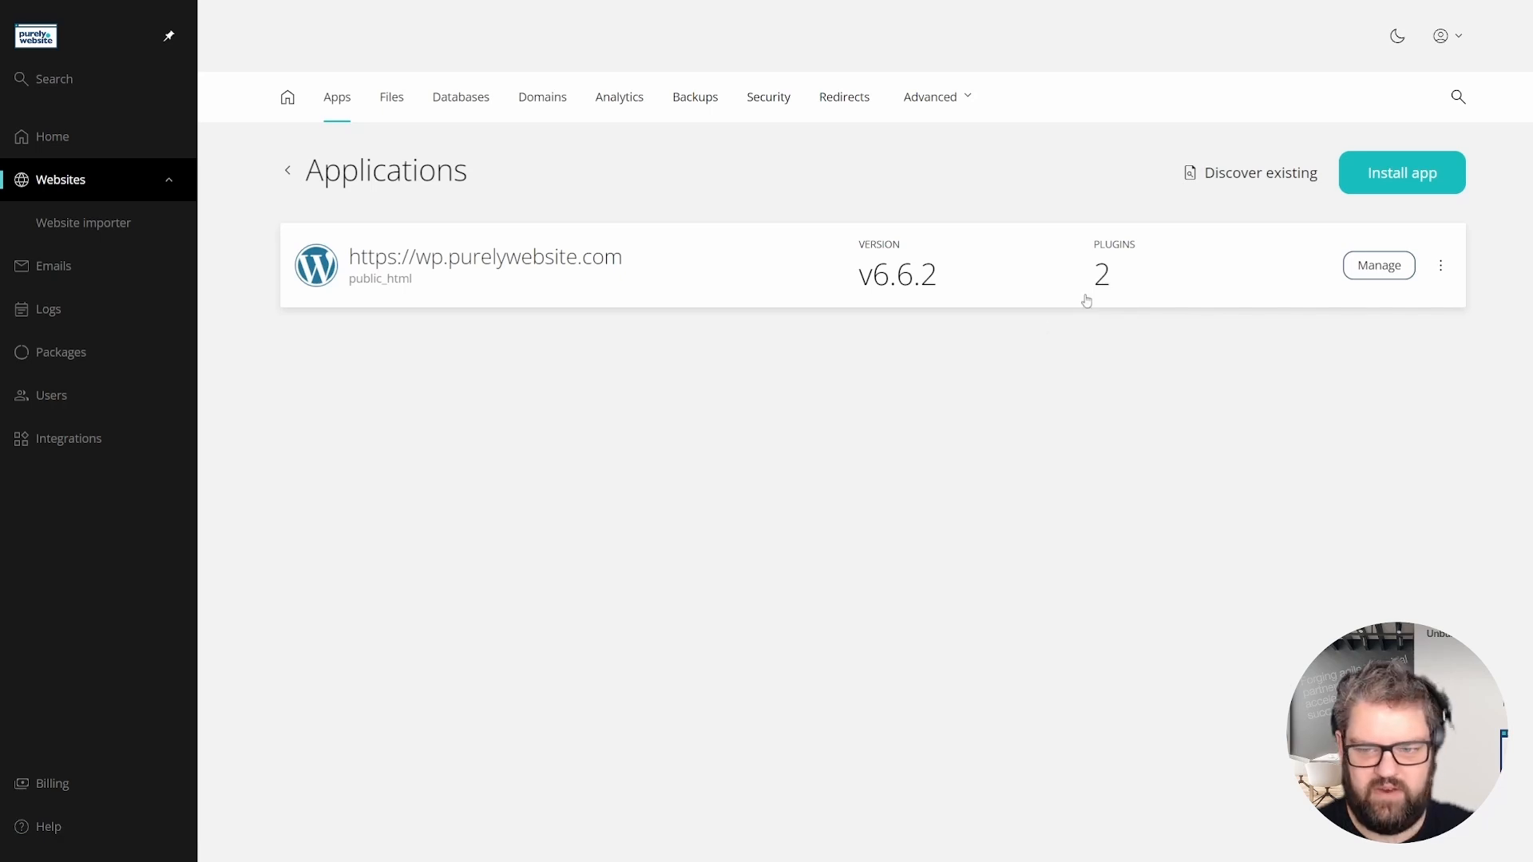
pyautogui.click(1388, 269)
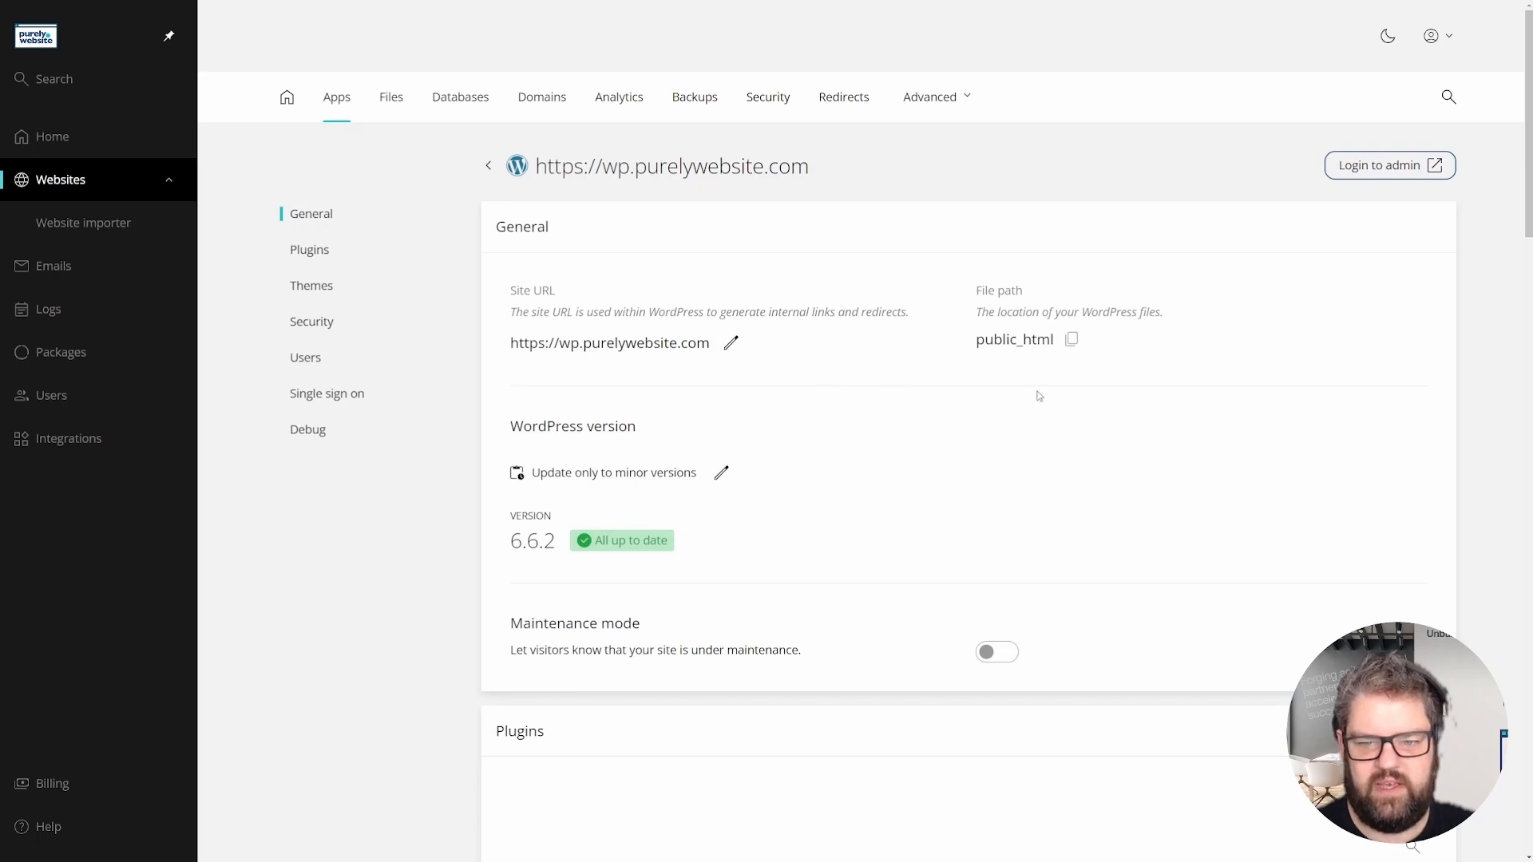
pyautogui.scroll(-1, 1039, 395)
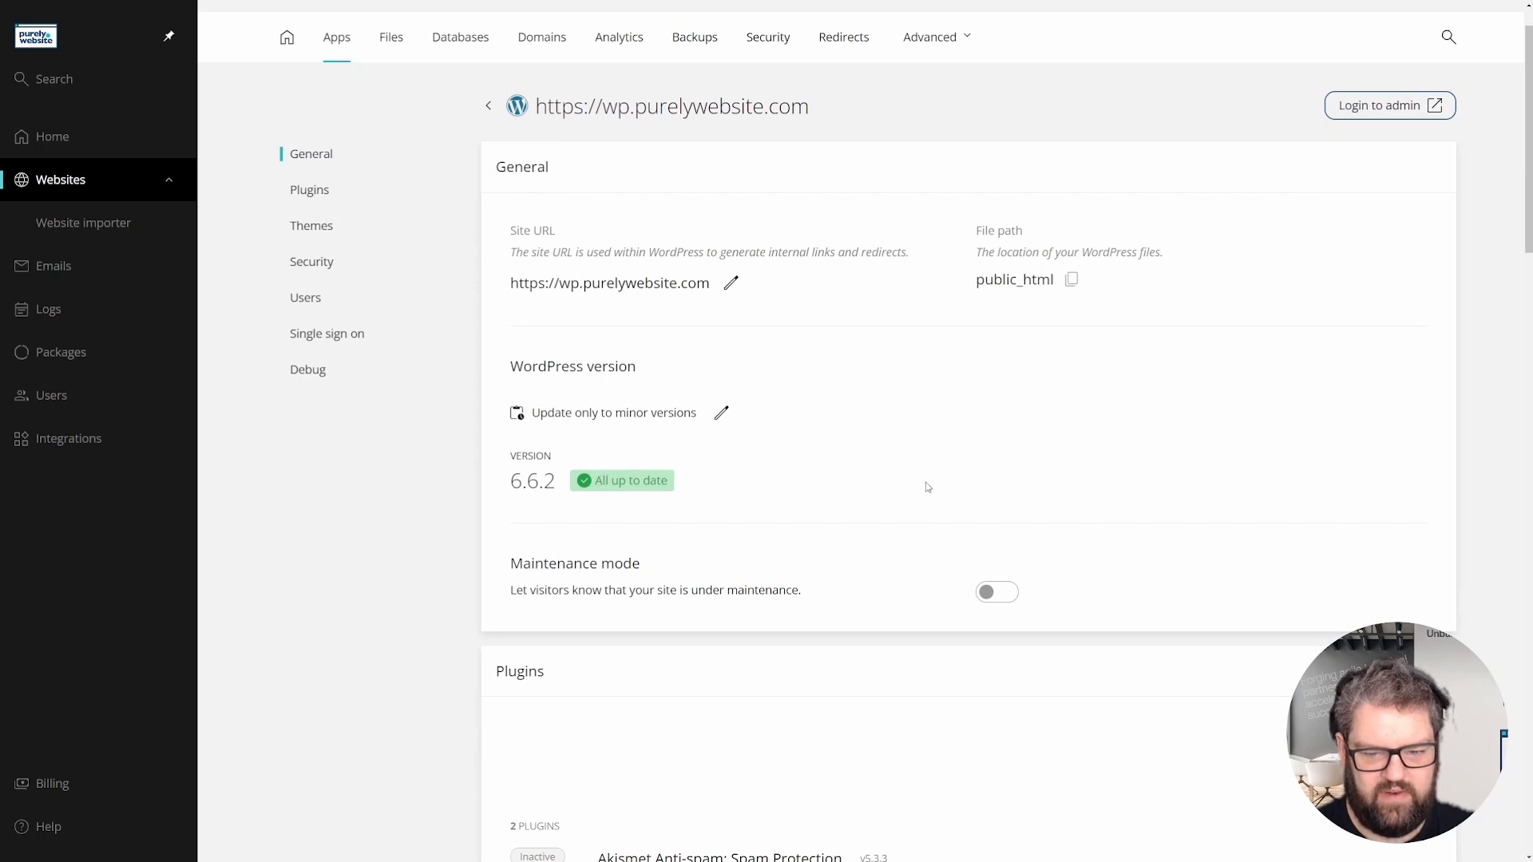
pyautogui.scroll(-3, 913, 380)
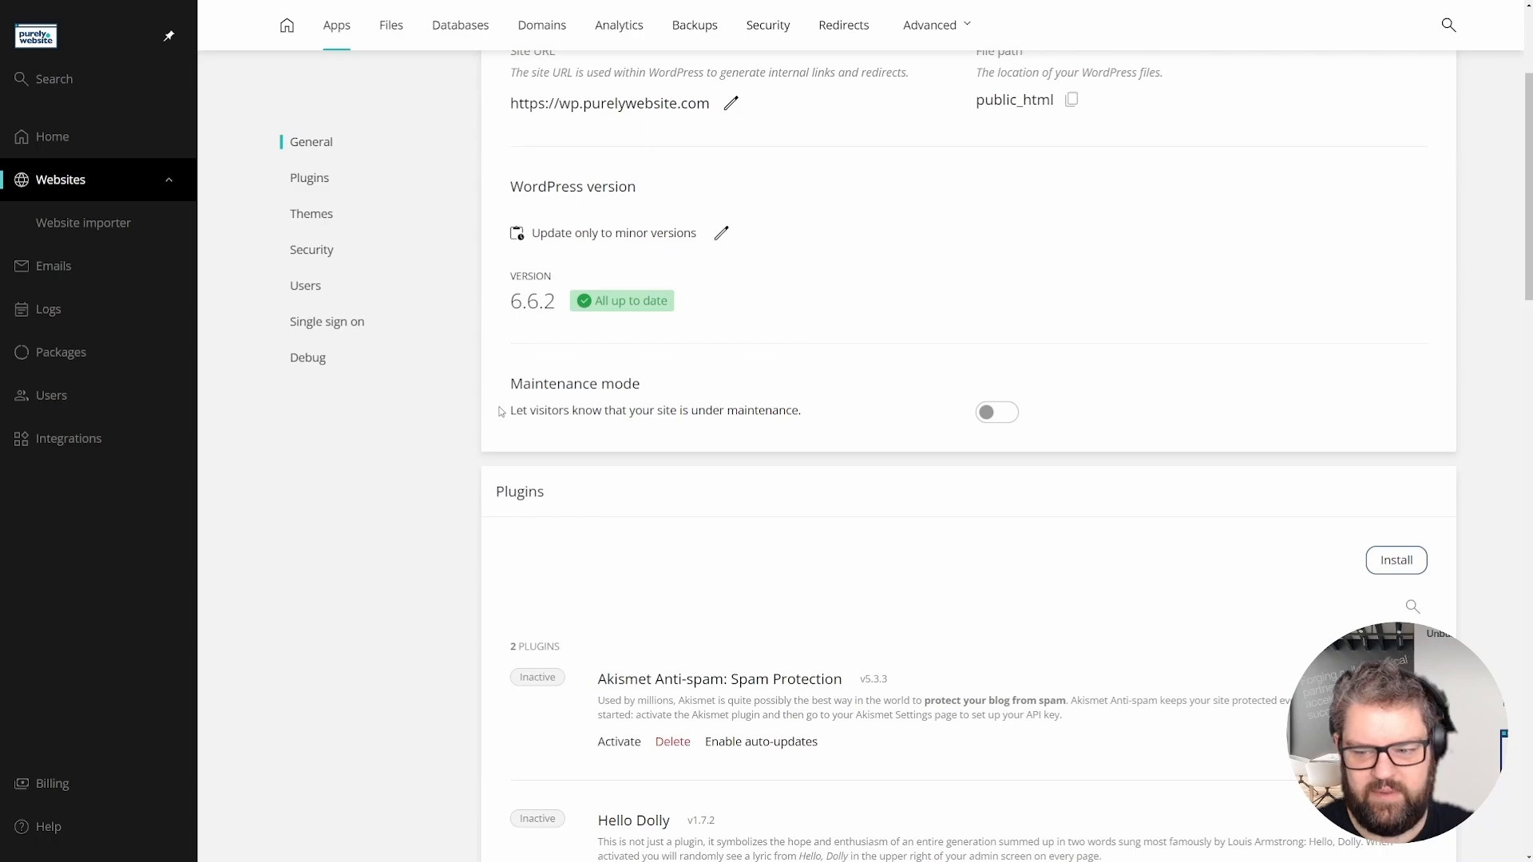
pyautogui.scroll(2, 502, 411)
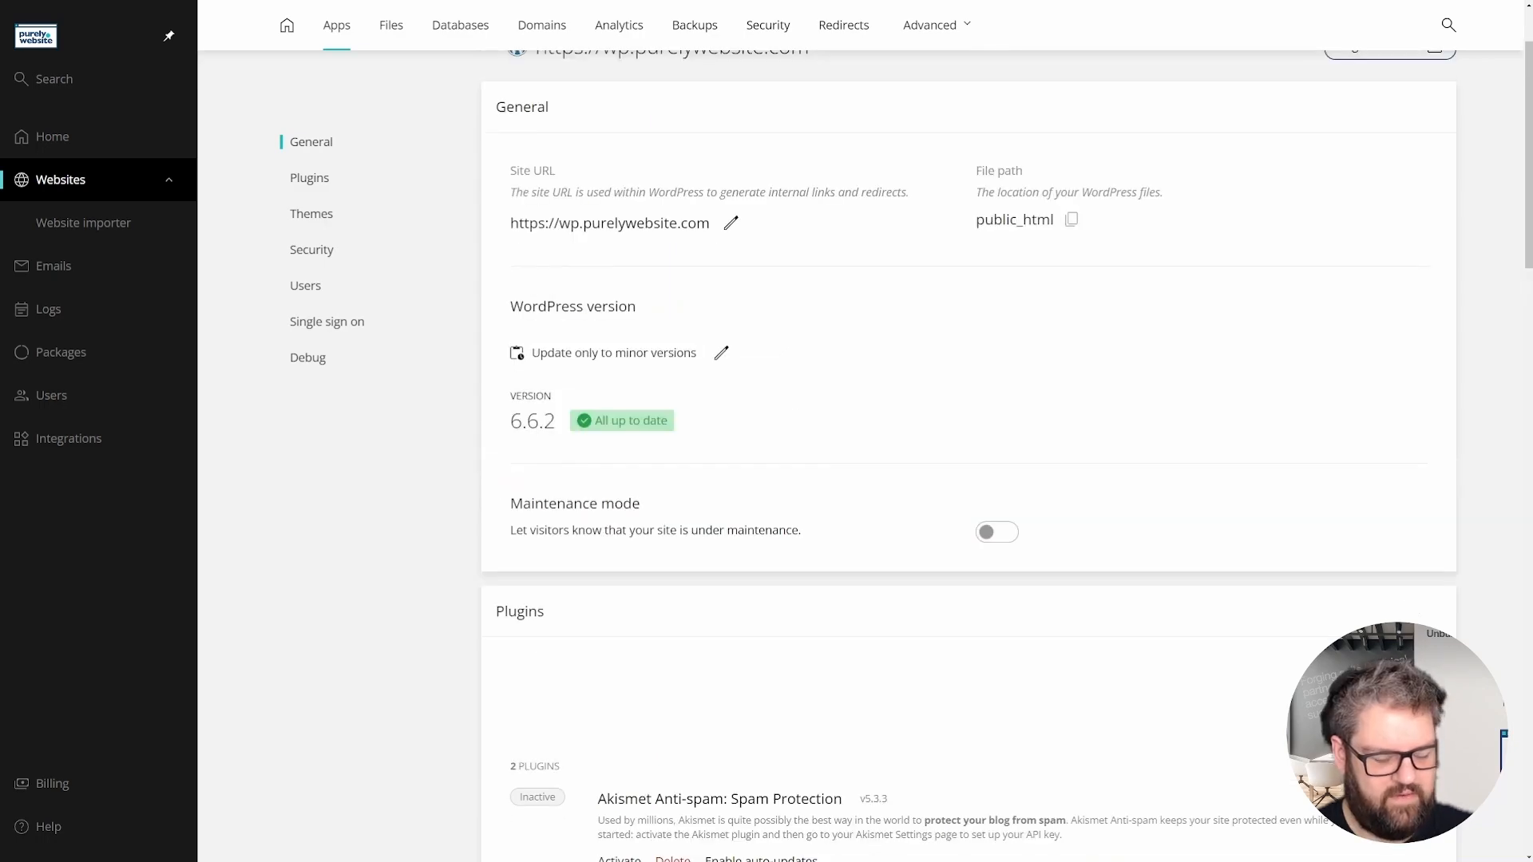
pyautogui.scroll(-5, 968, 455)
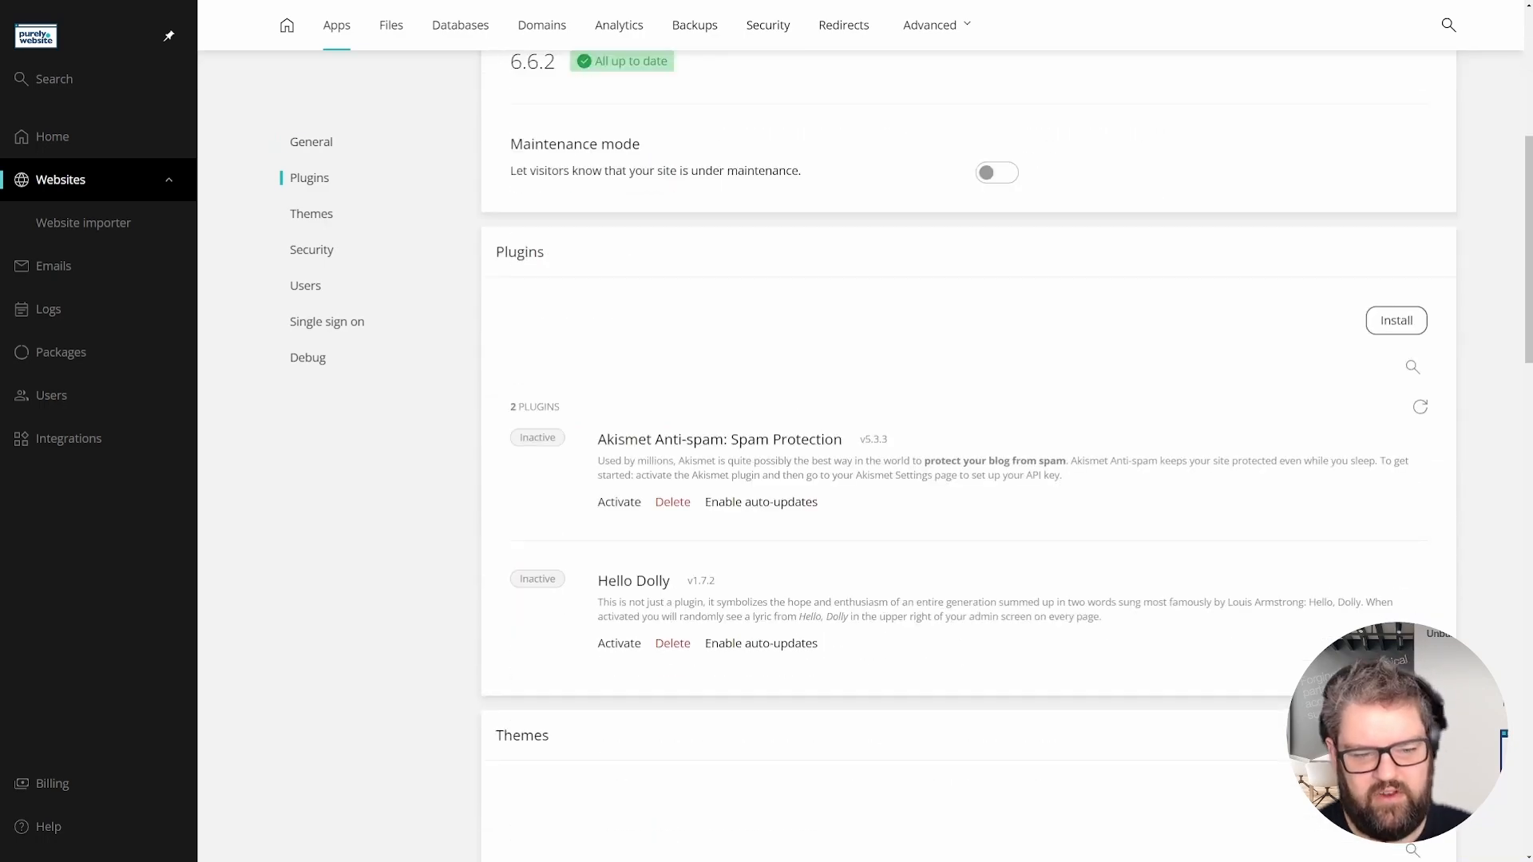
# - Install and activate the Contact Form 7 plugin, bringing the site to 3 plugins
pyautogui.click(1396, 320)
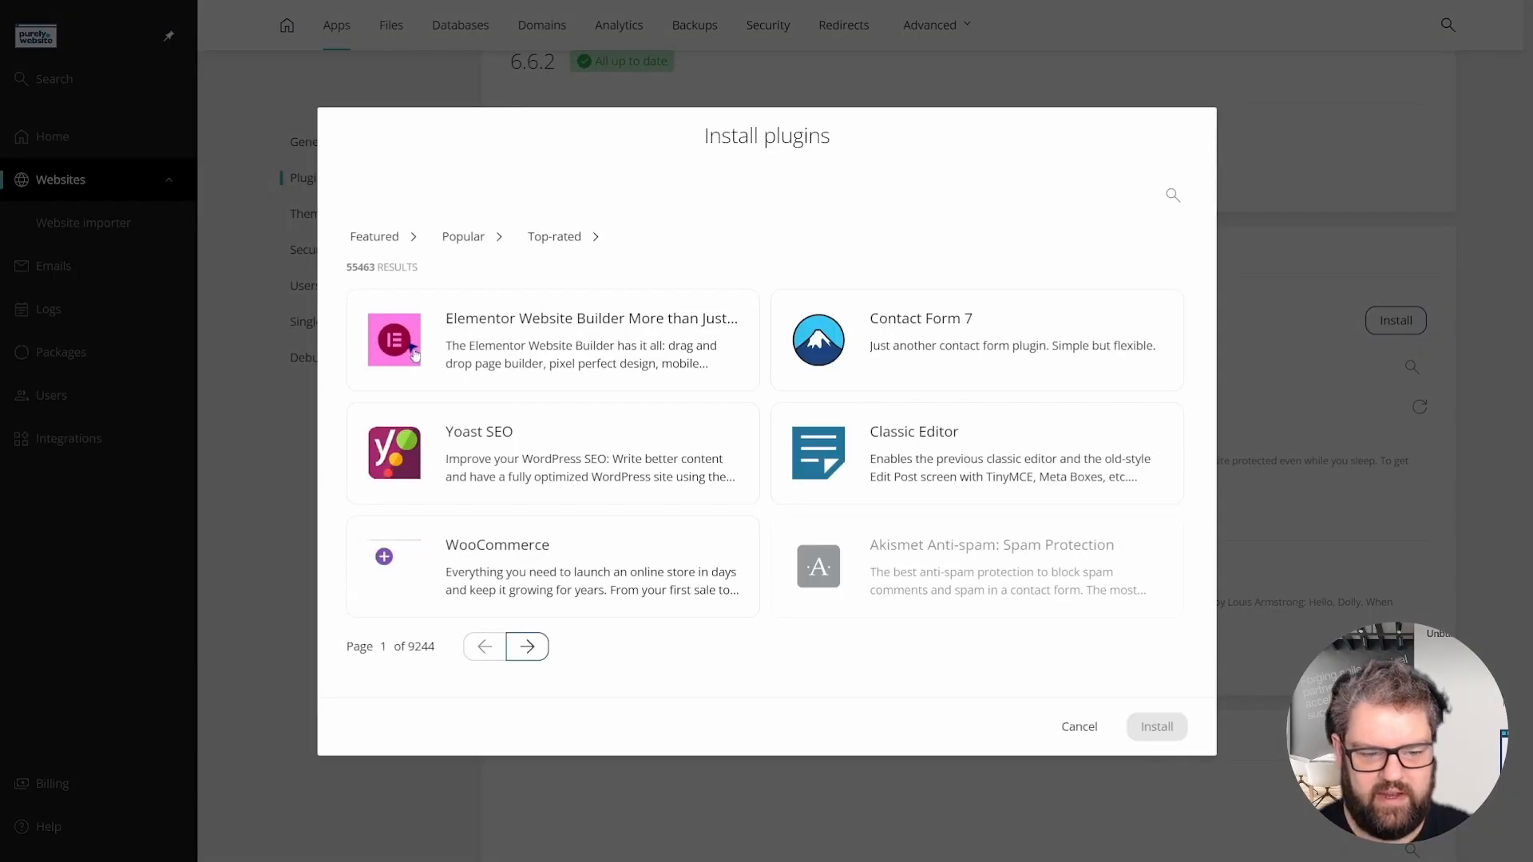
pyautogui.click(1173, 196)
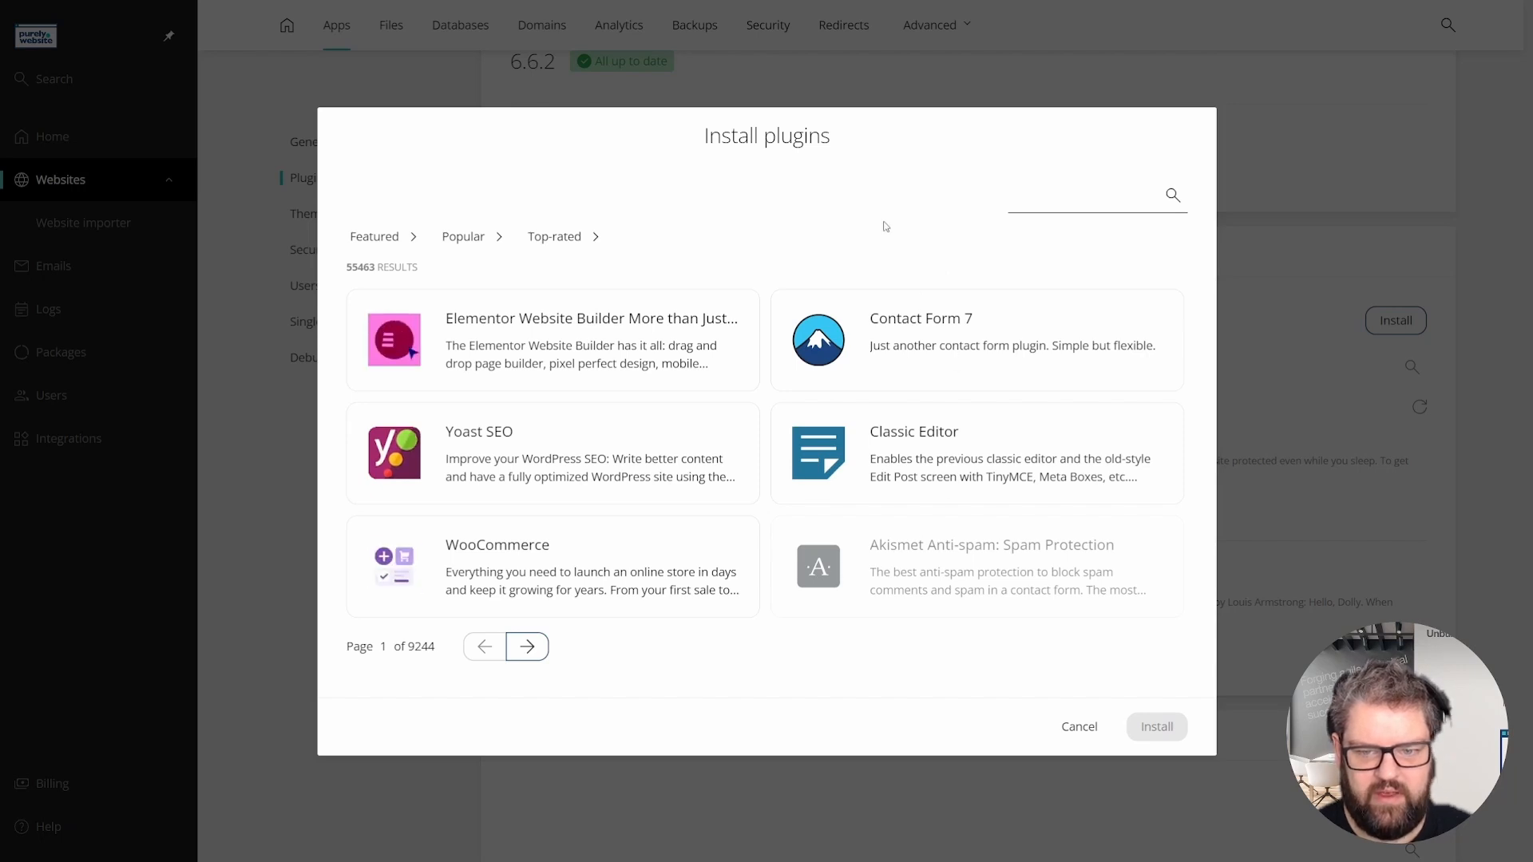
pyautogui.click(970, 332)
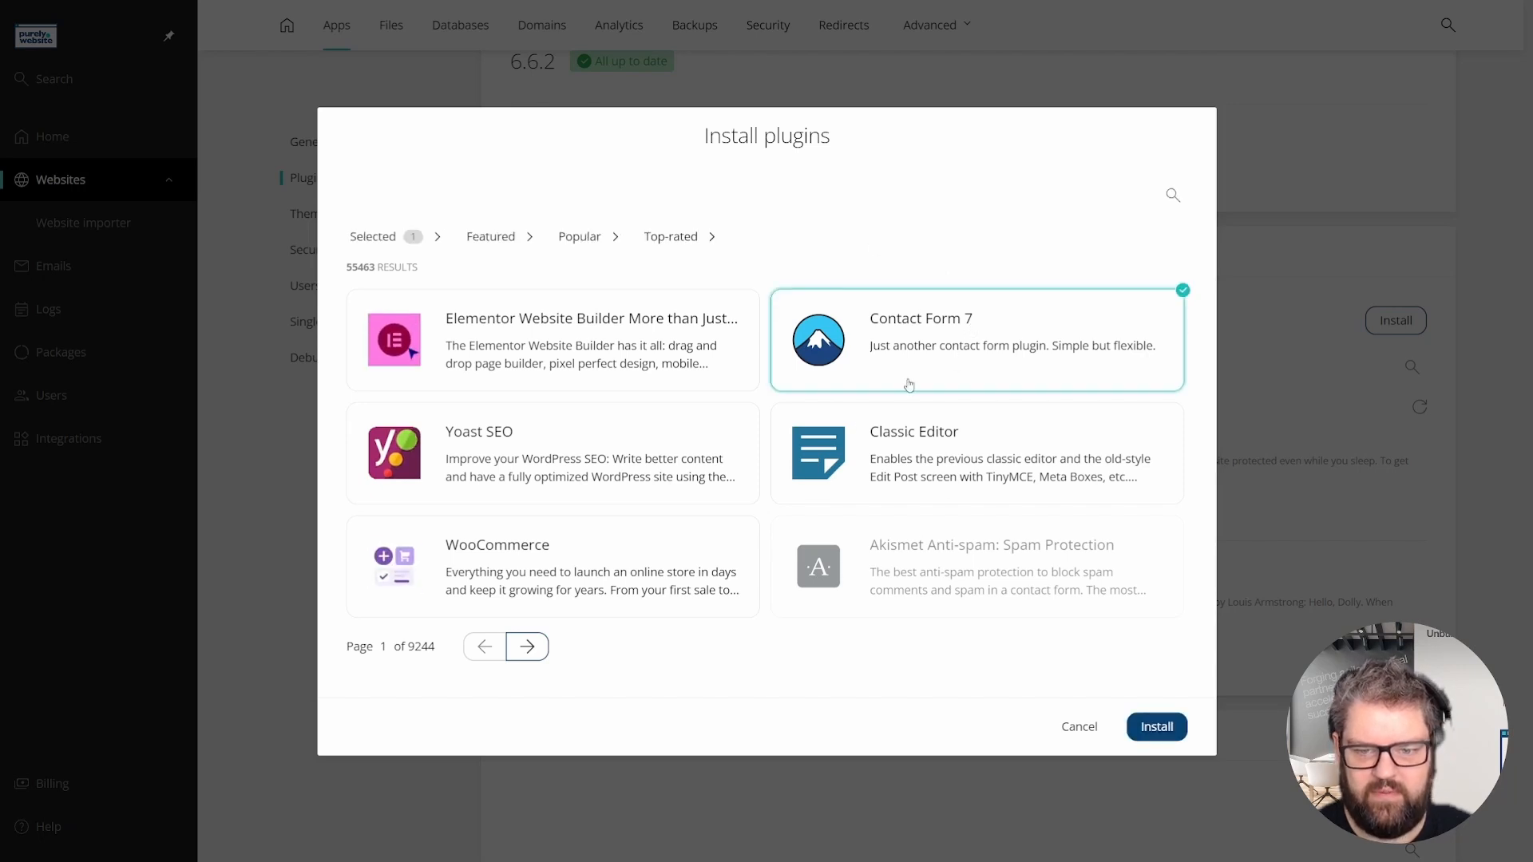
pyautogui.click(1167, 727)
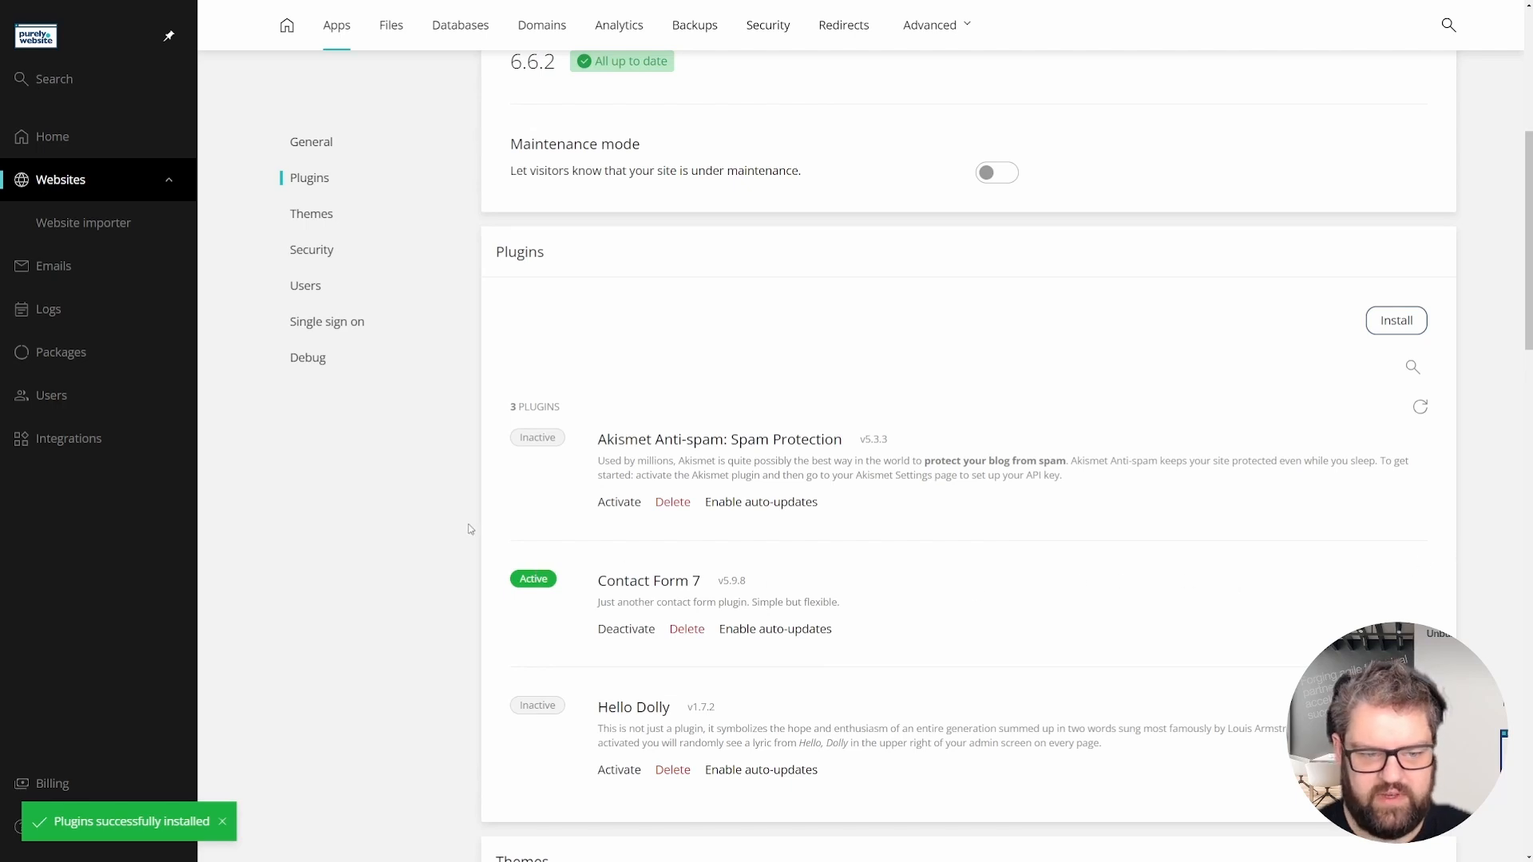
pyautogui.scroll(-2, 470, 528)
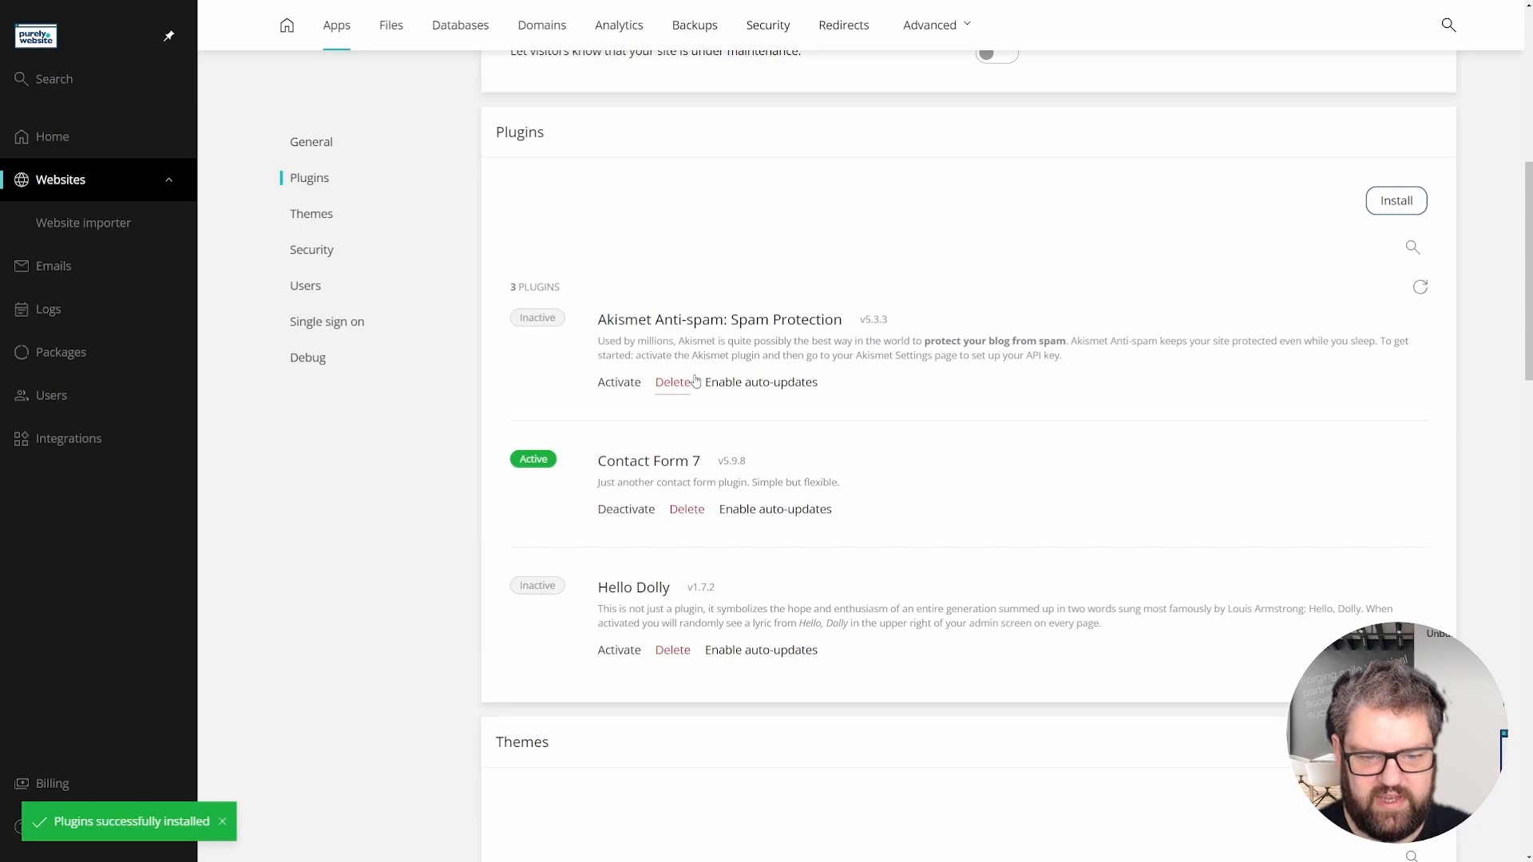
pyautogui.scroll(-5, 447, 436)
pyautogui.scroll(-2, 447, 441)
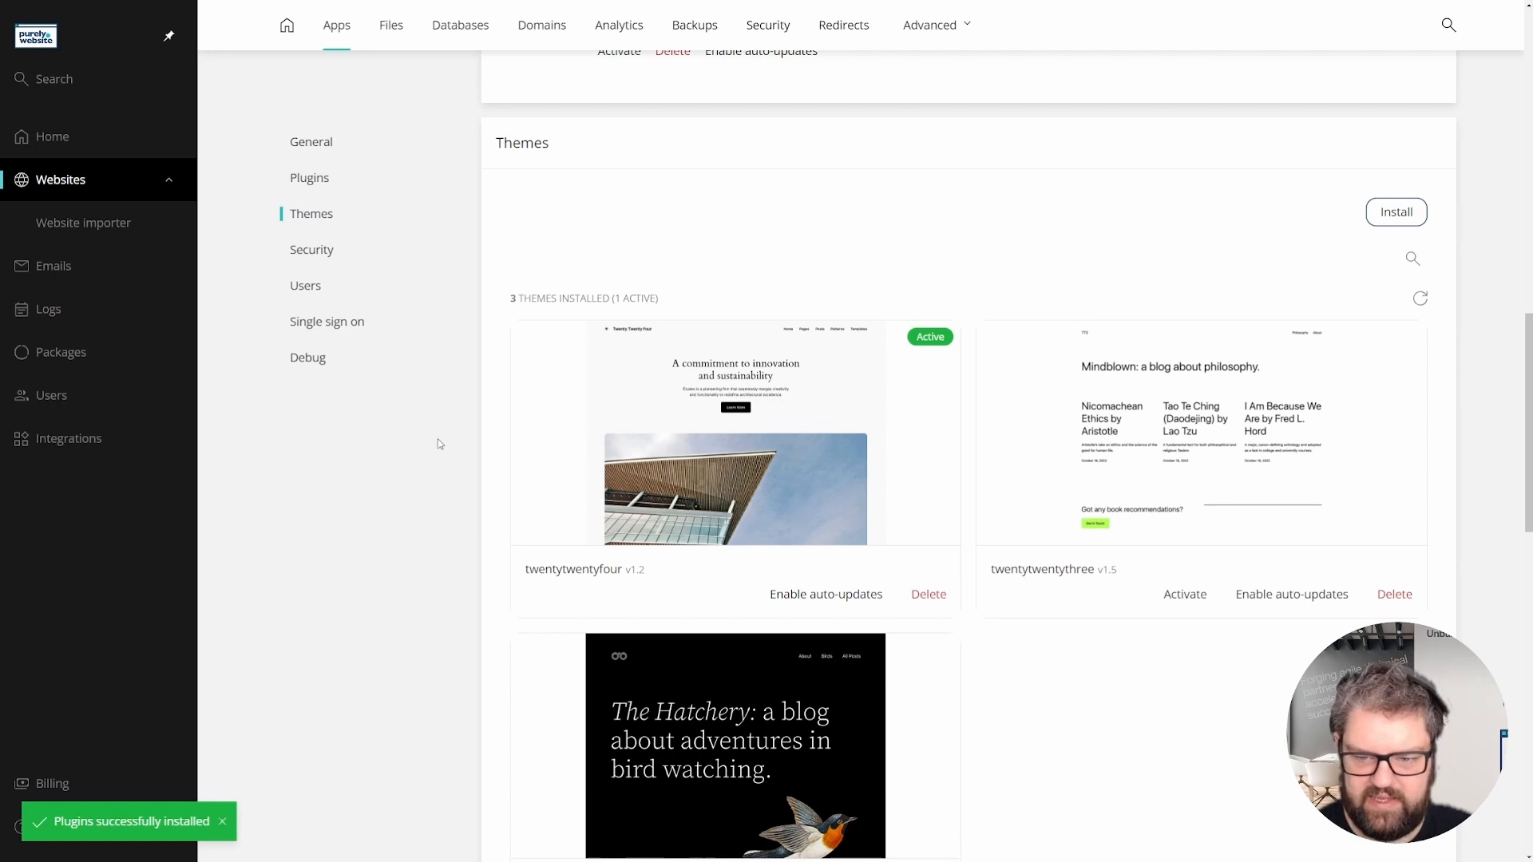
pyautogui.click(1396, 211)
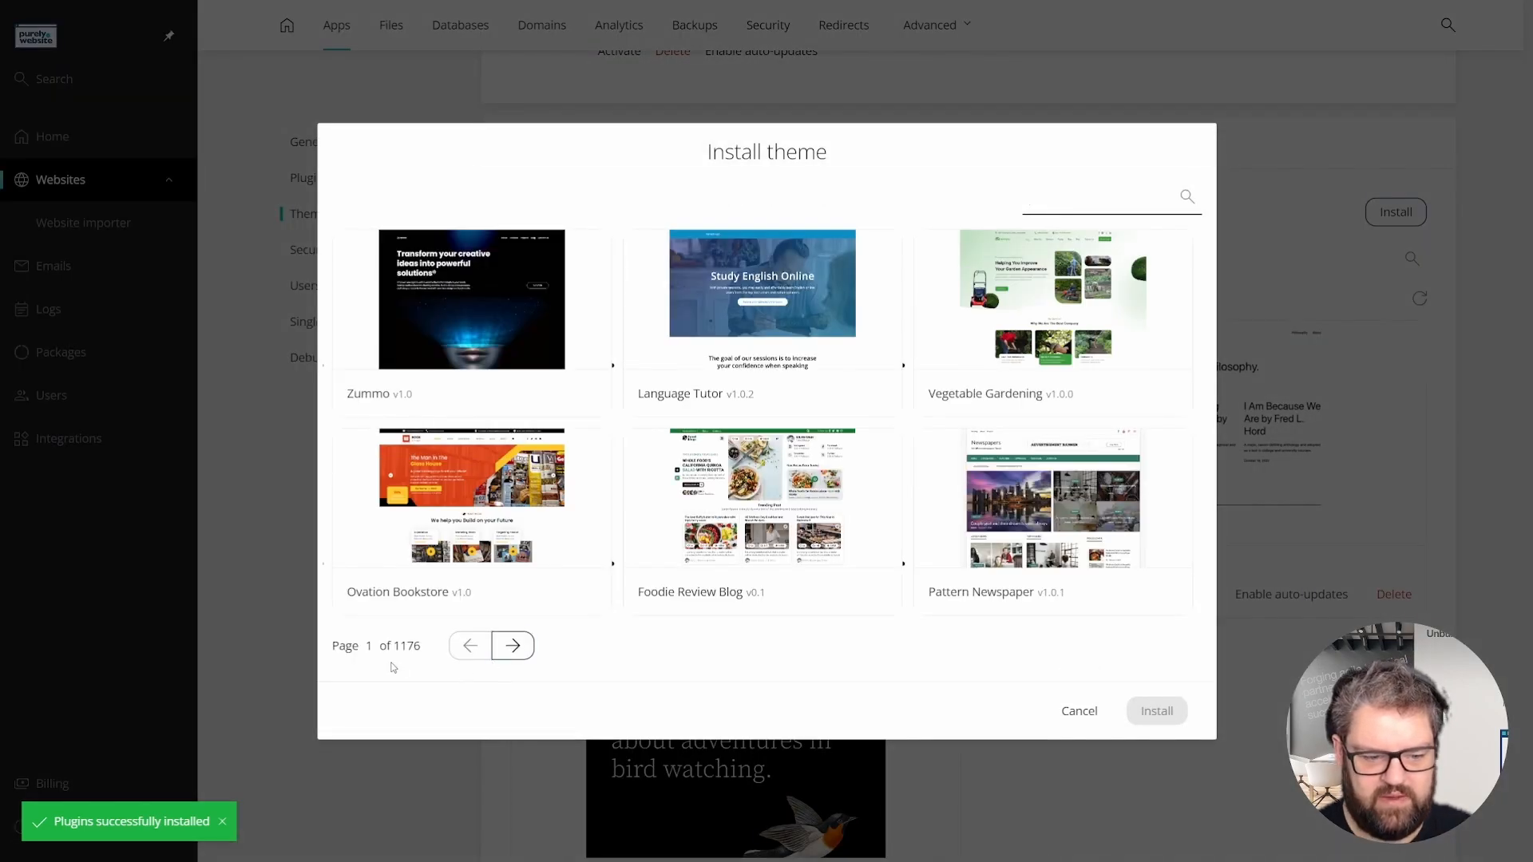
pyautogui.click(523, 653)
pyautogui.click(515, 649)
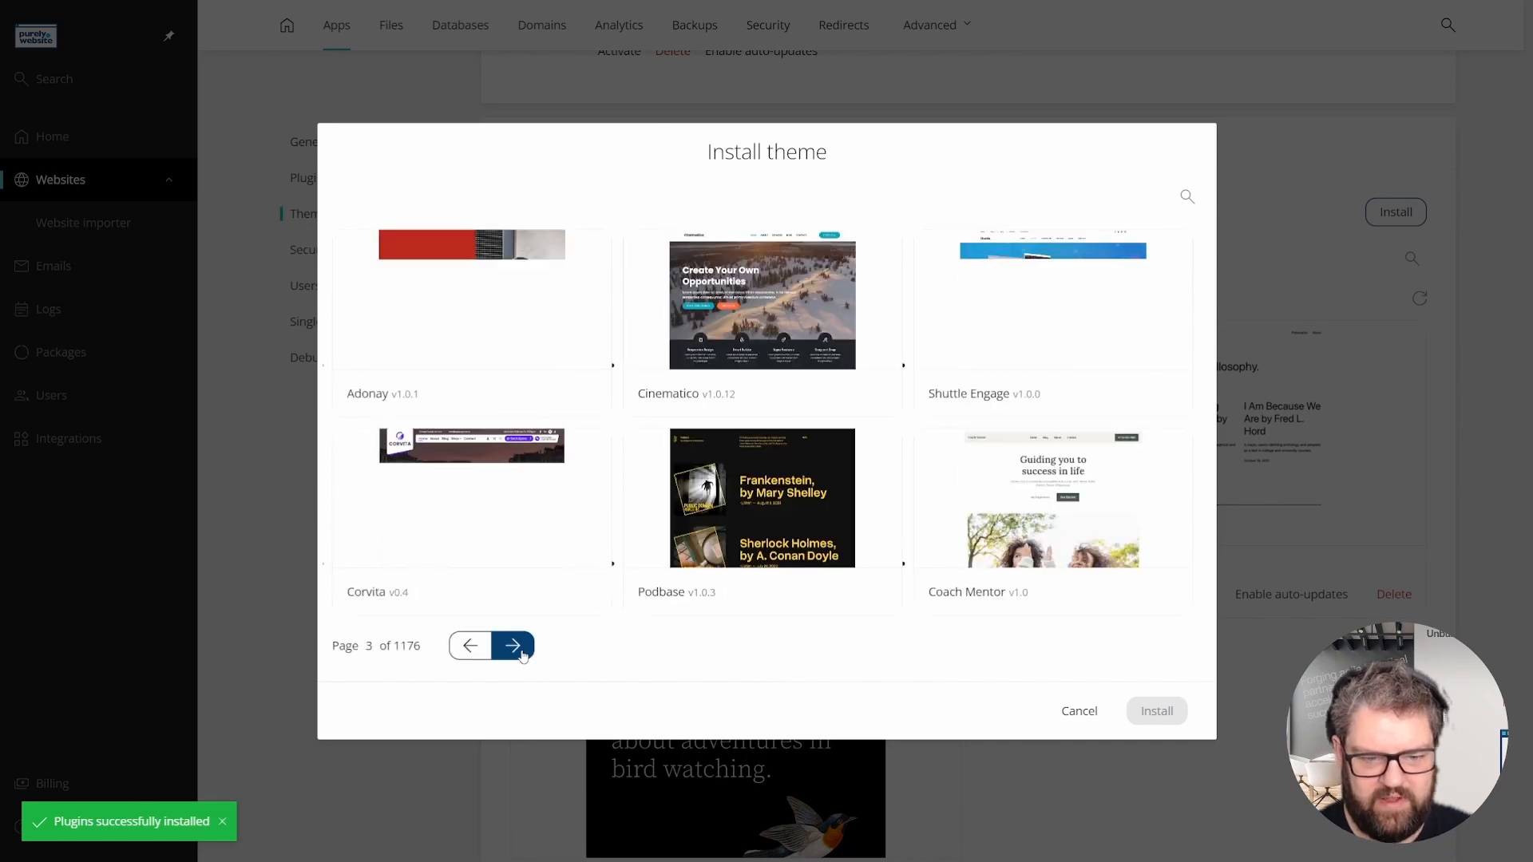
pyautogui.click(515, 649)
pyautogui.click(510, 648)
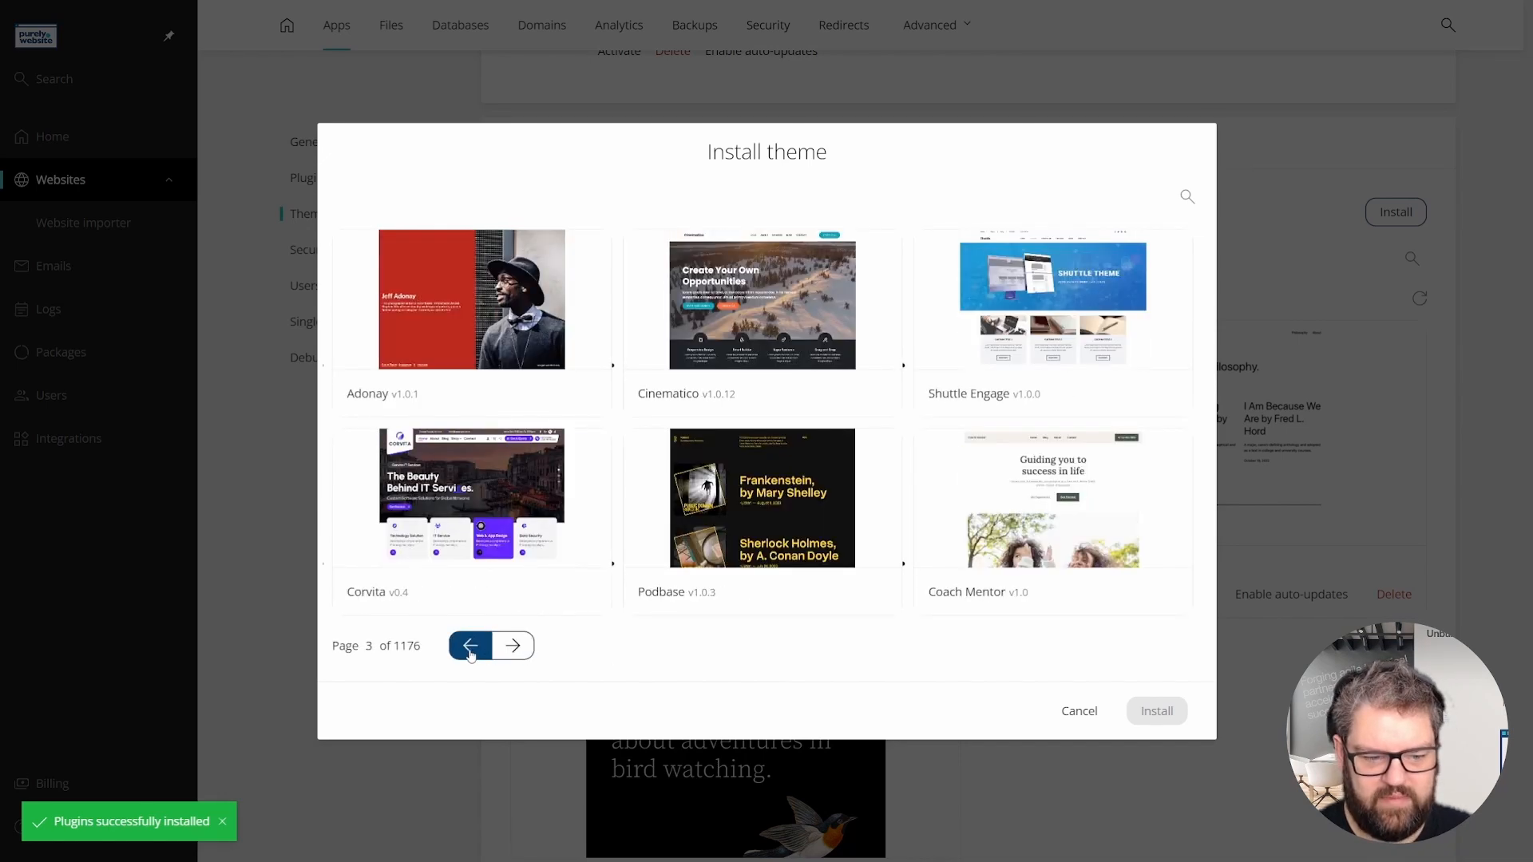
pyautogui.click(470, 645)
pyautogui.click(509, 648)
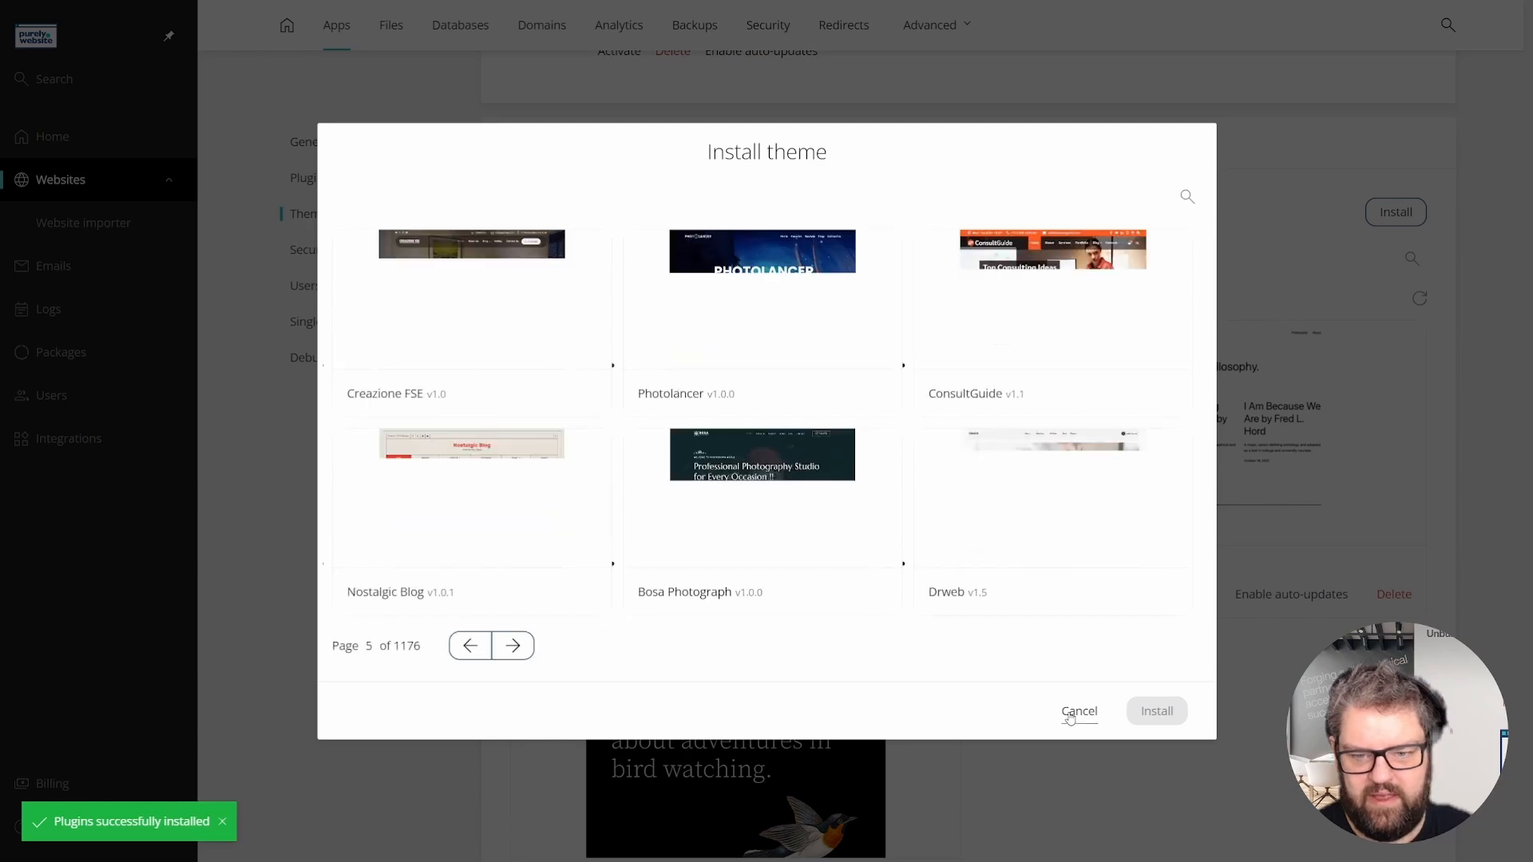
pyautogui.click(1079, 711)
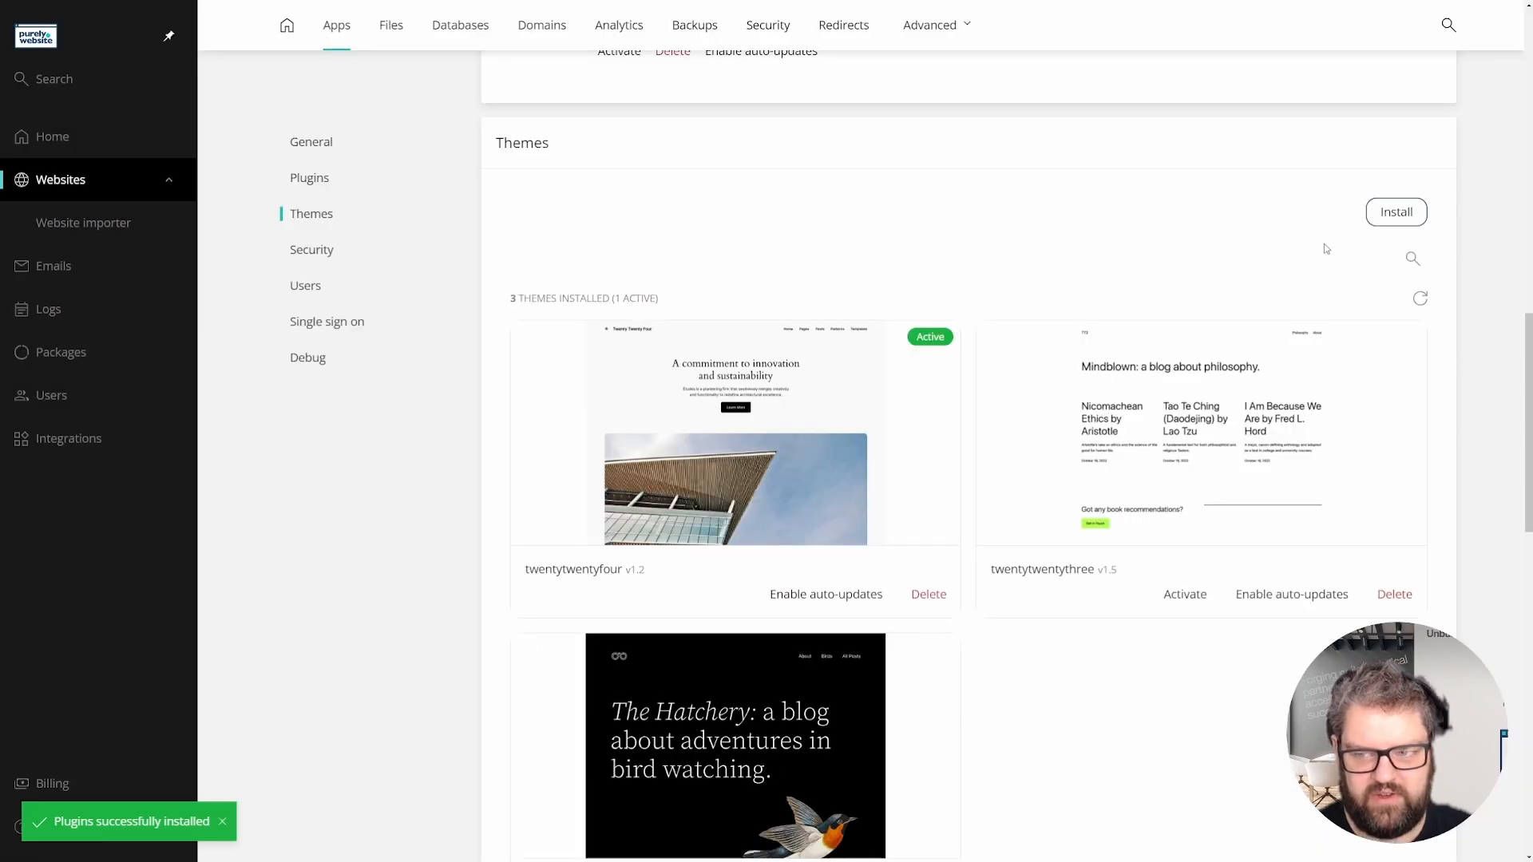
pyautogui.scroll(-4, 1000, 286)
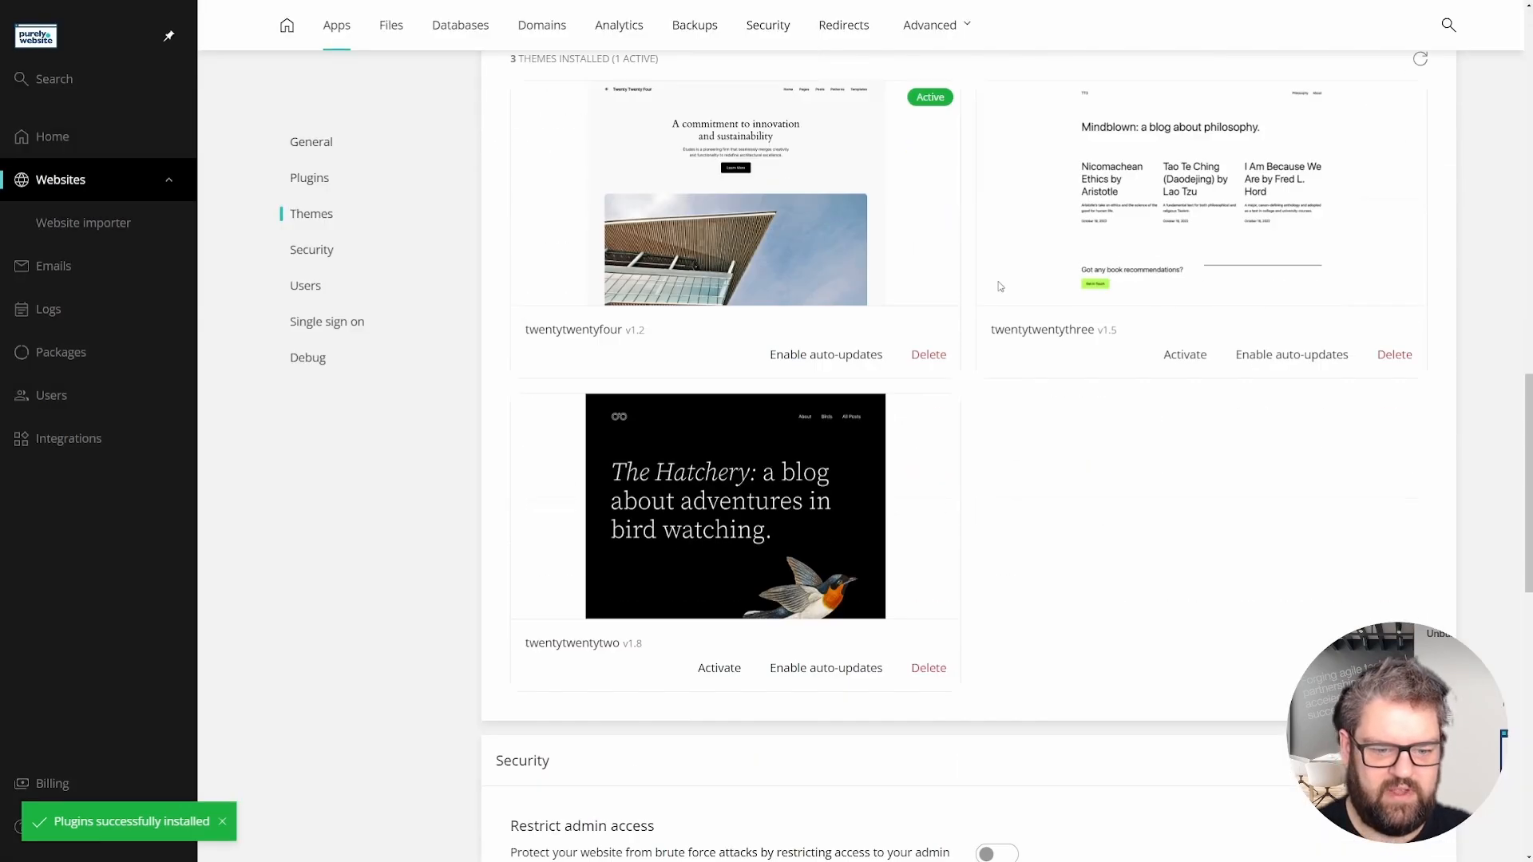
pyautogui.scroll(-7, 999, 286)
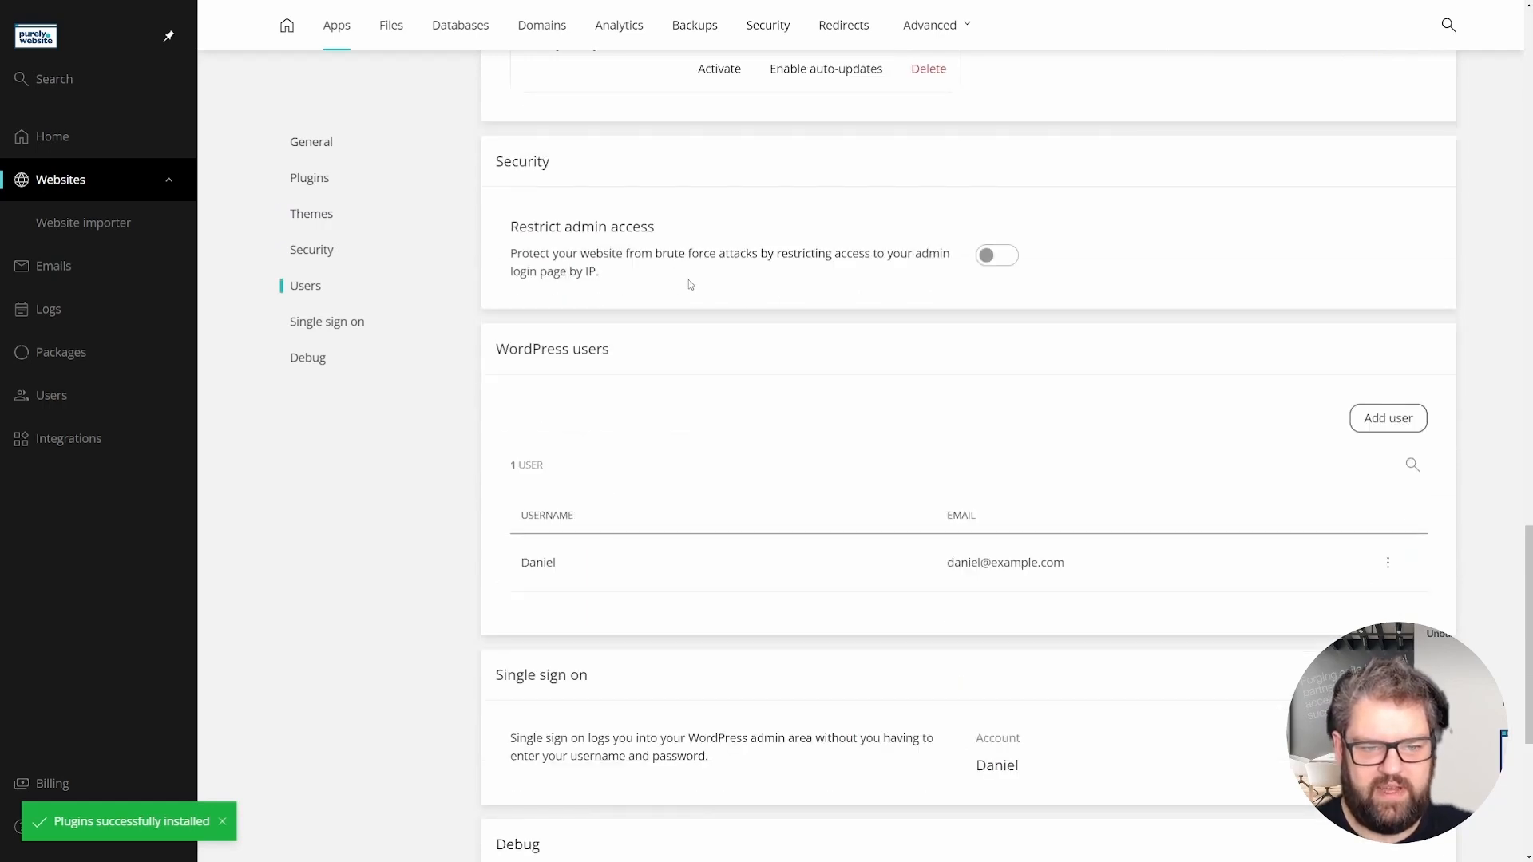
pyautogui.click(998, 255)
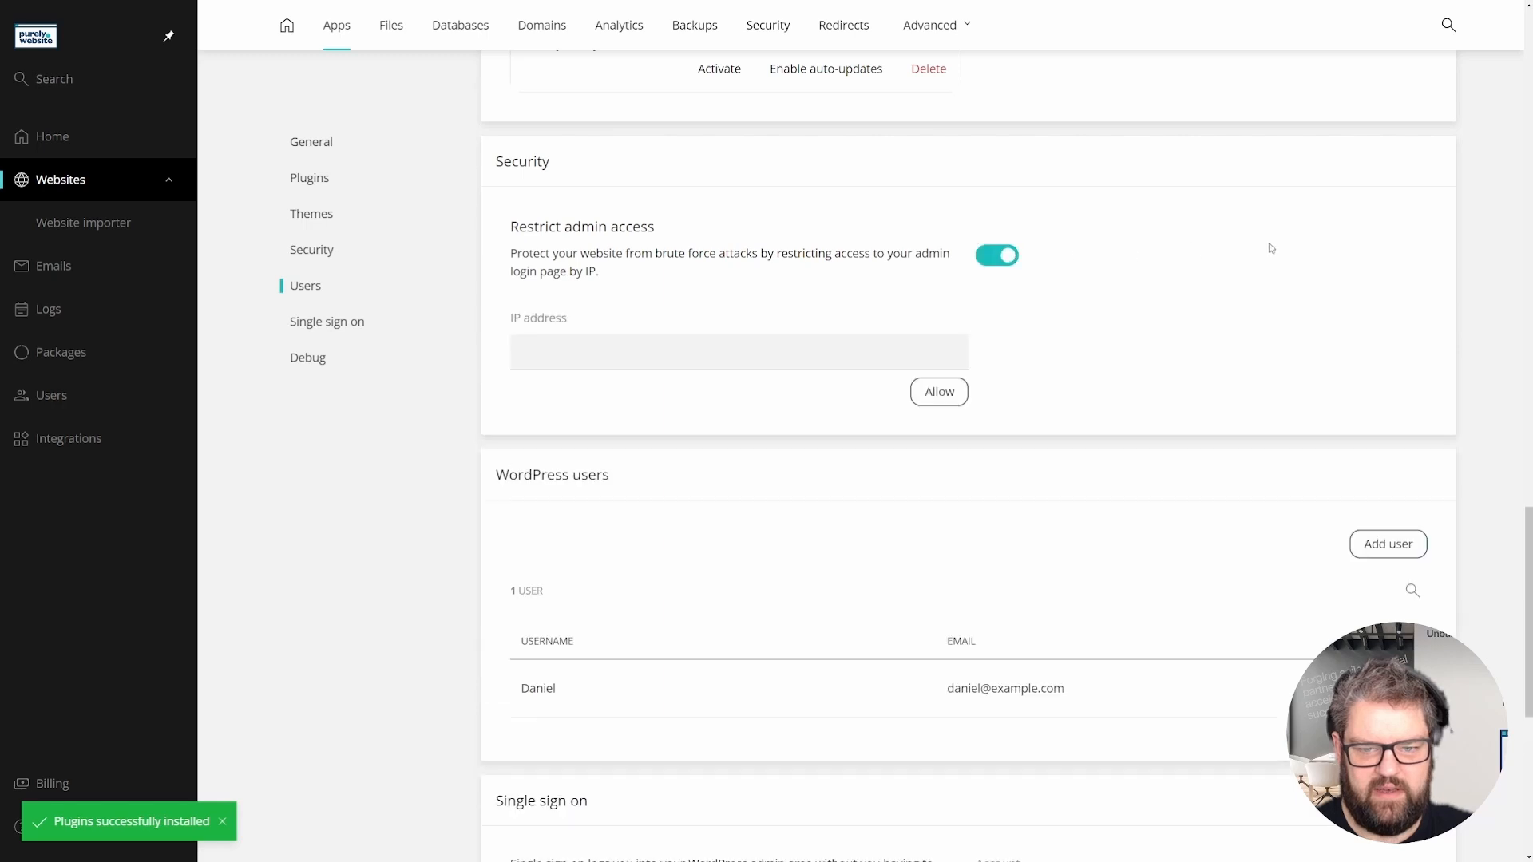
pyautogui.click(562, 346)
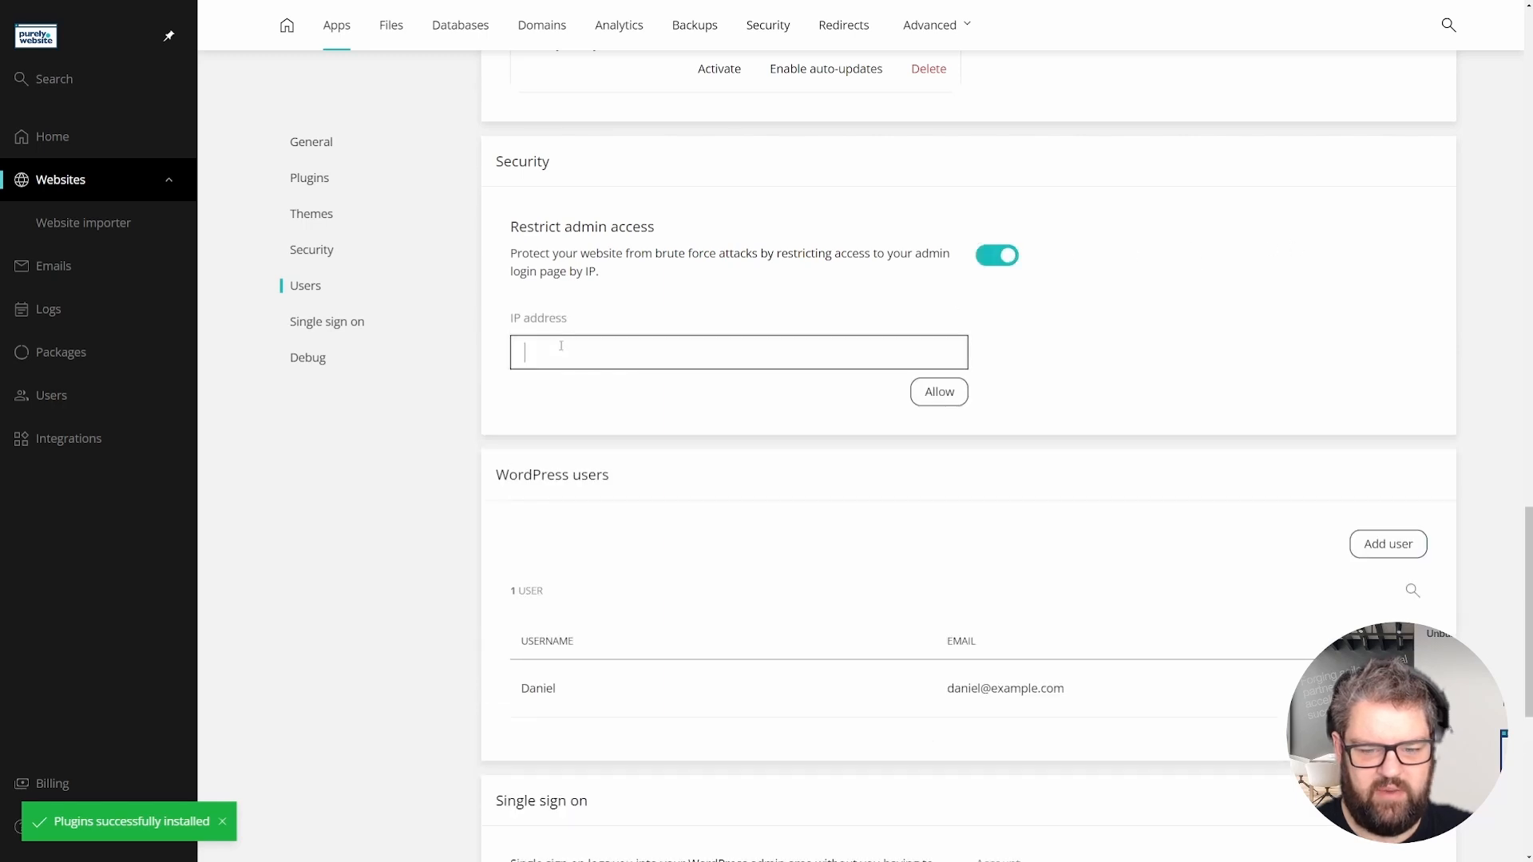
pyautogui.click(1008, 257)
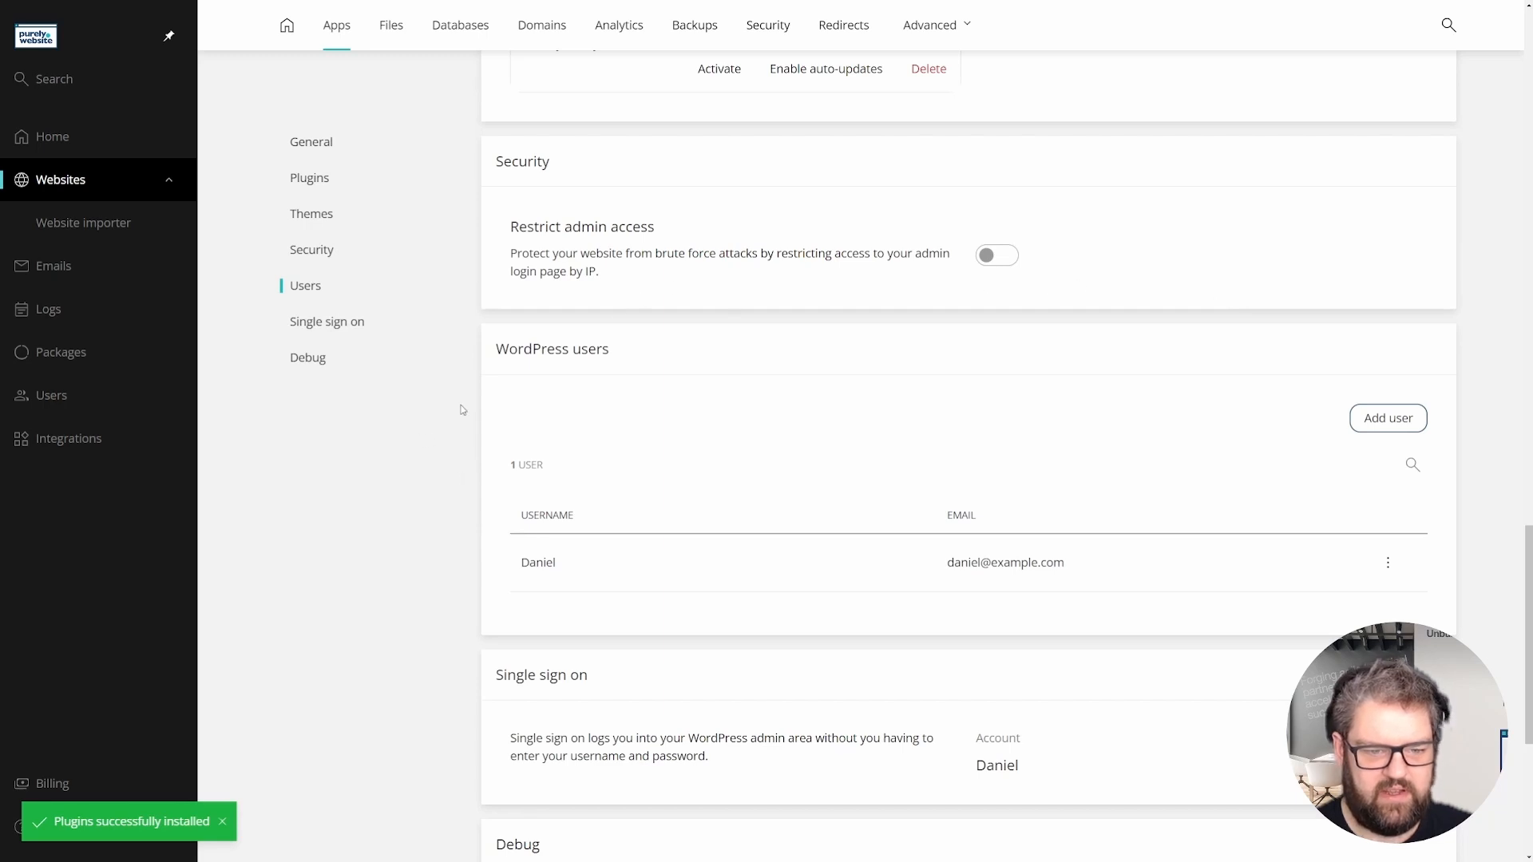
pyautogui.scroll(-2, 461, 409)
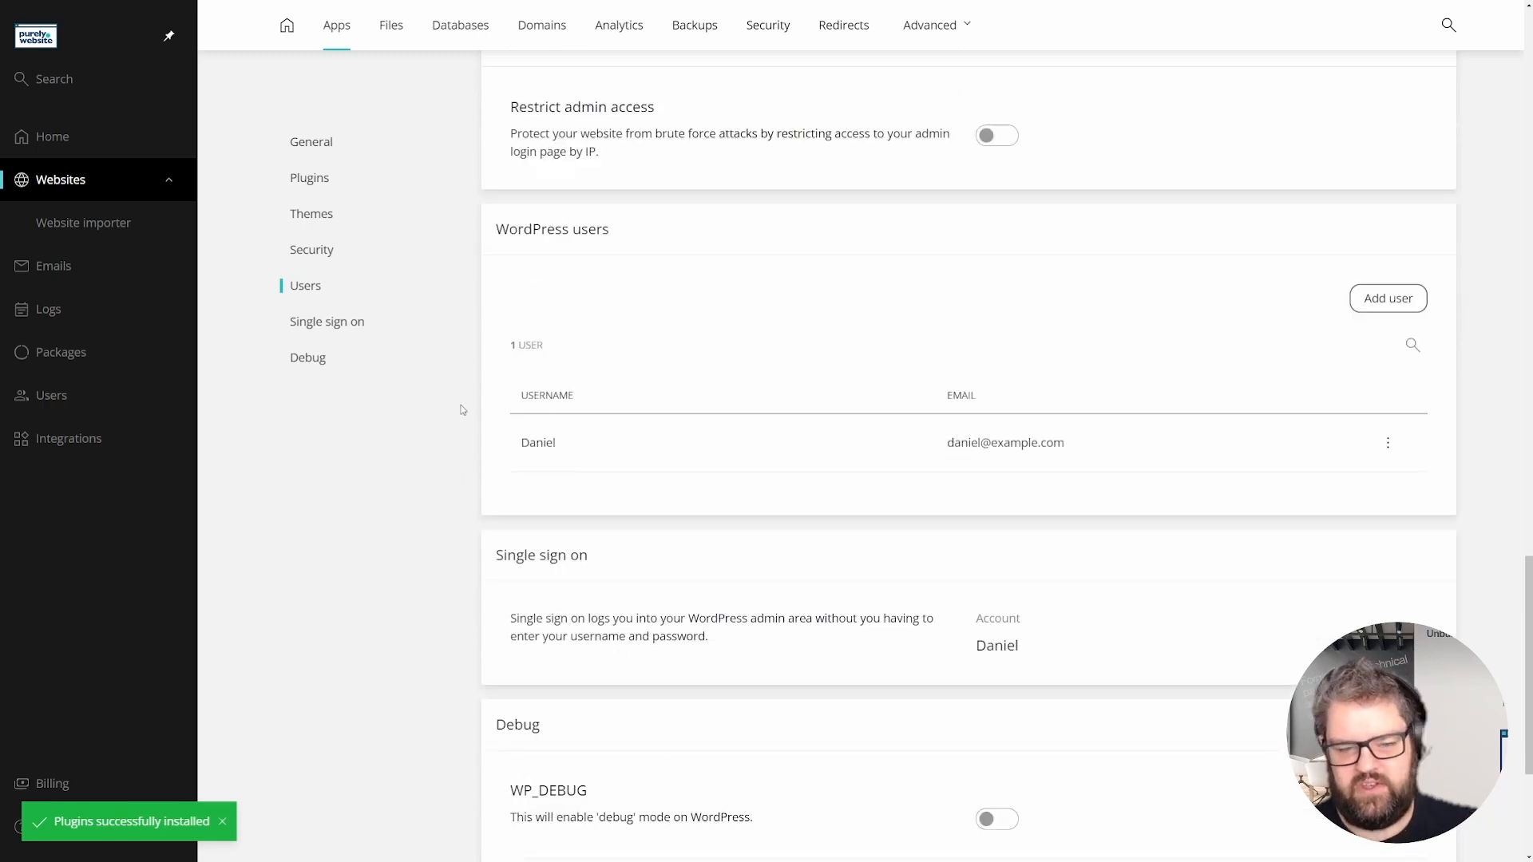
pyautogui.click(1388, 443)
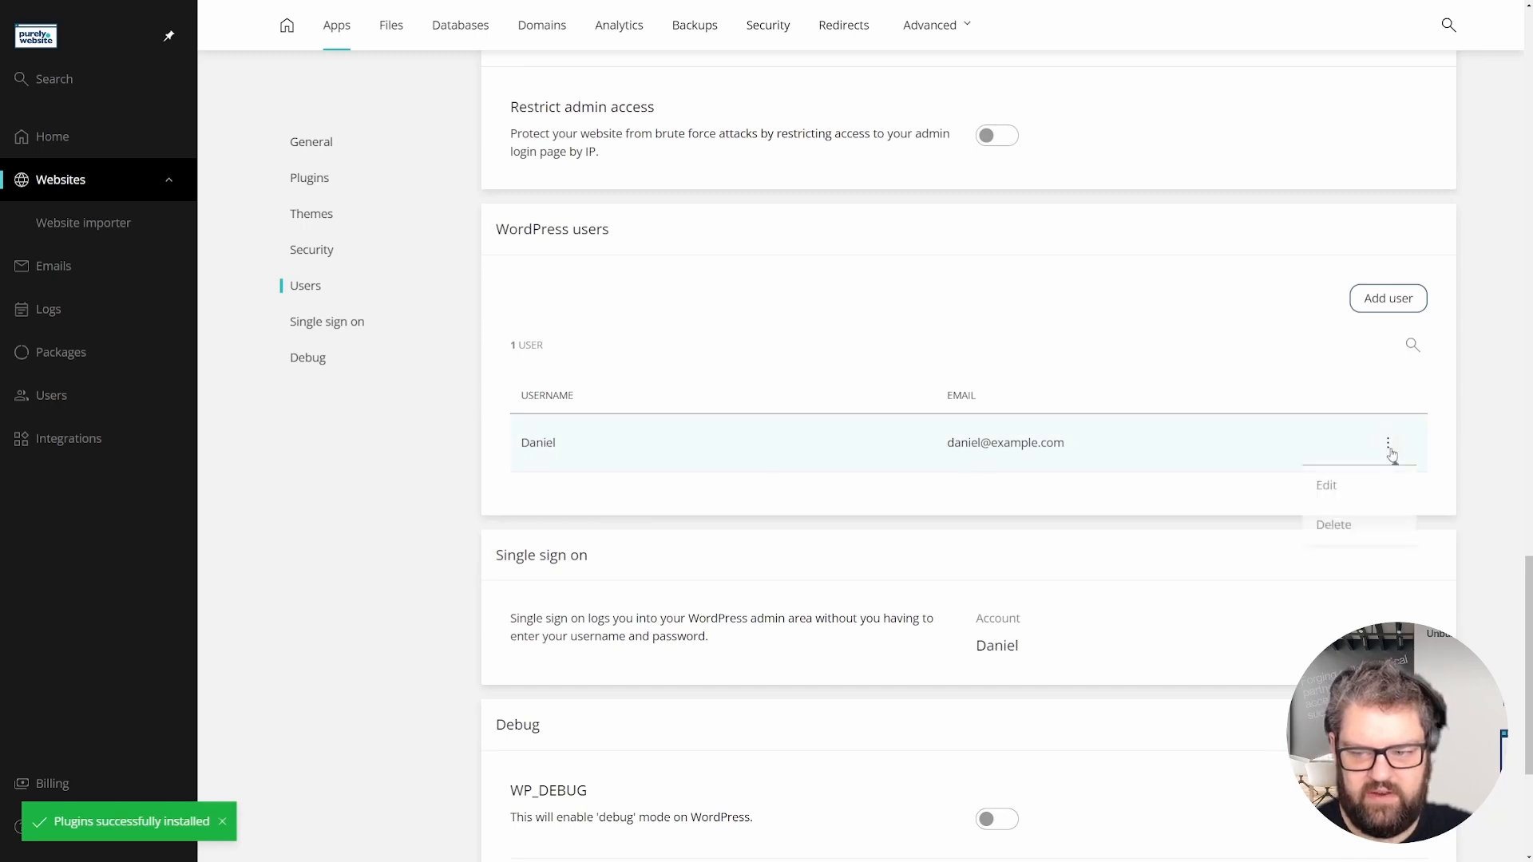
pyautogui.click(437, 519)
pyautogui.scroll(-4, 458, 424)
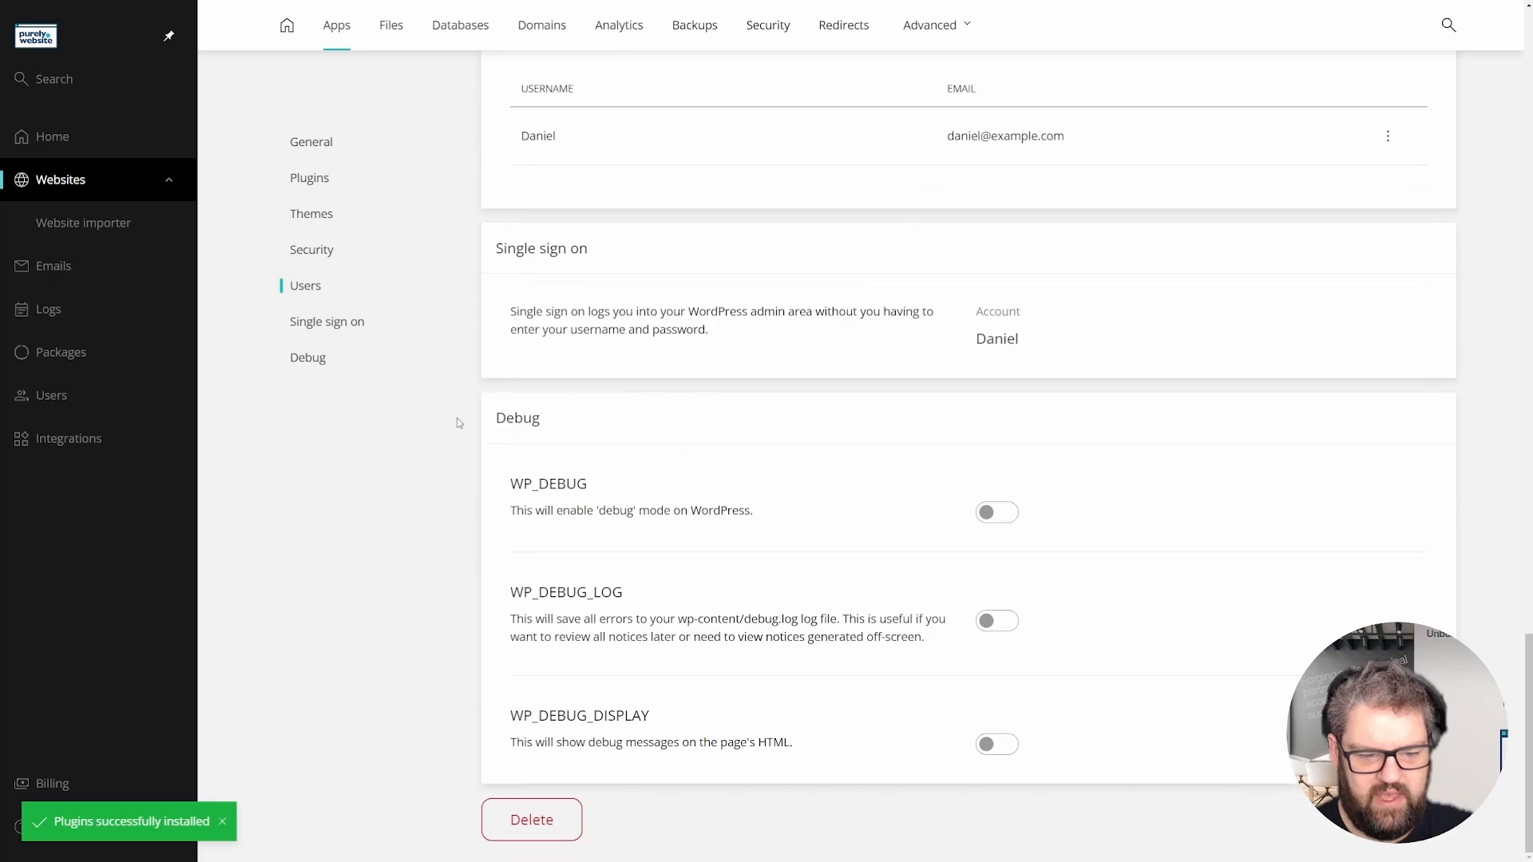
pyautogui.click(1004, 513)
pyautogui.click(1004, 513)
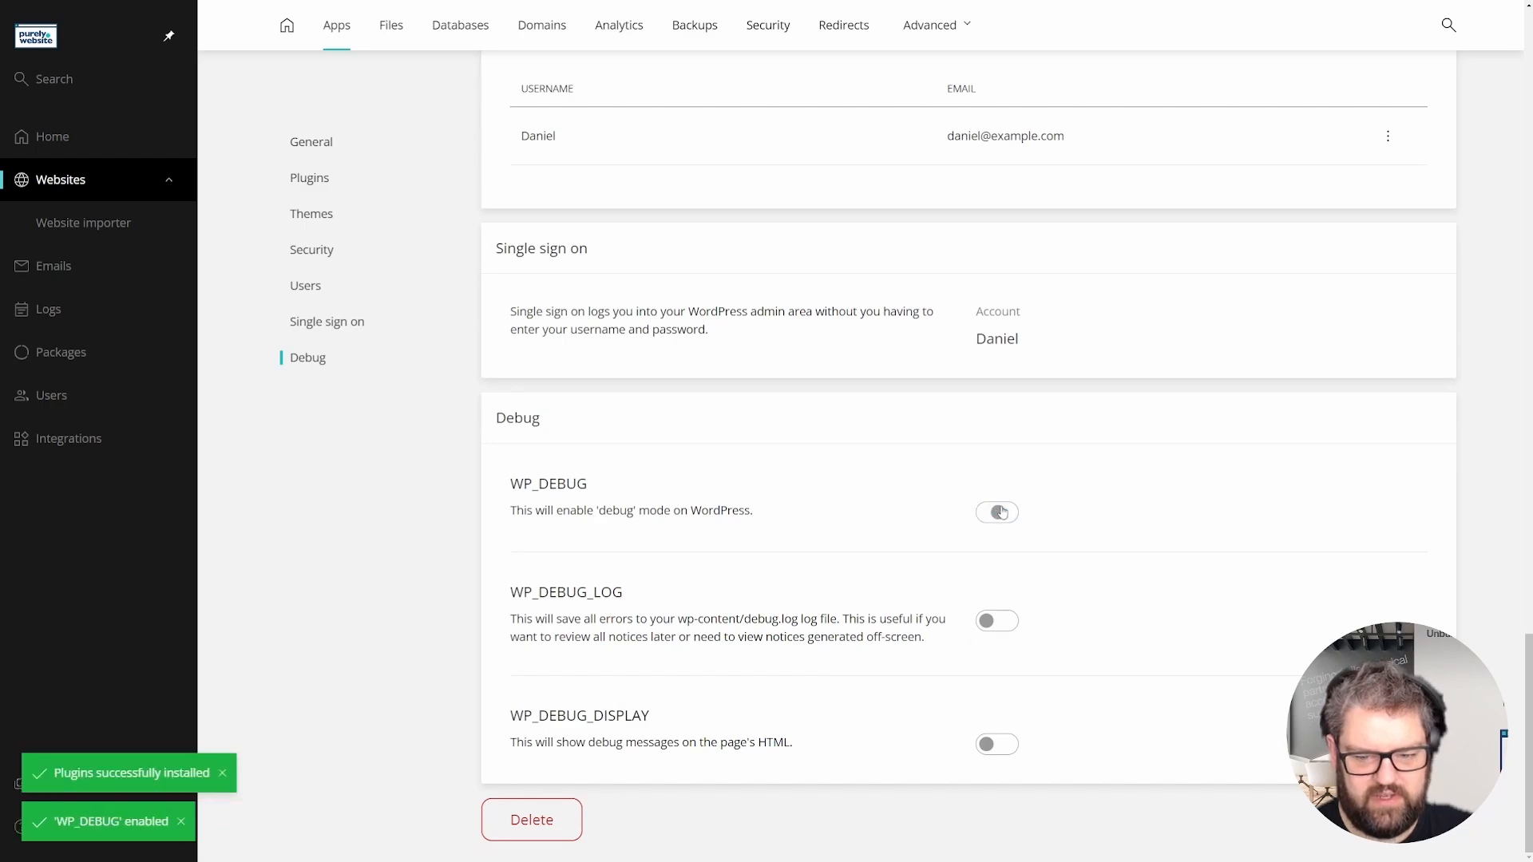
pyautogui.scroll(10, 701, 559)
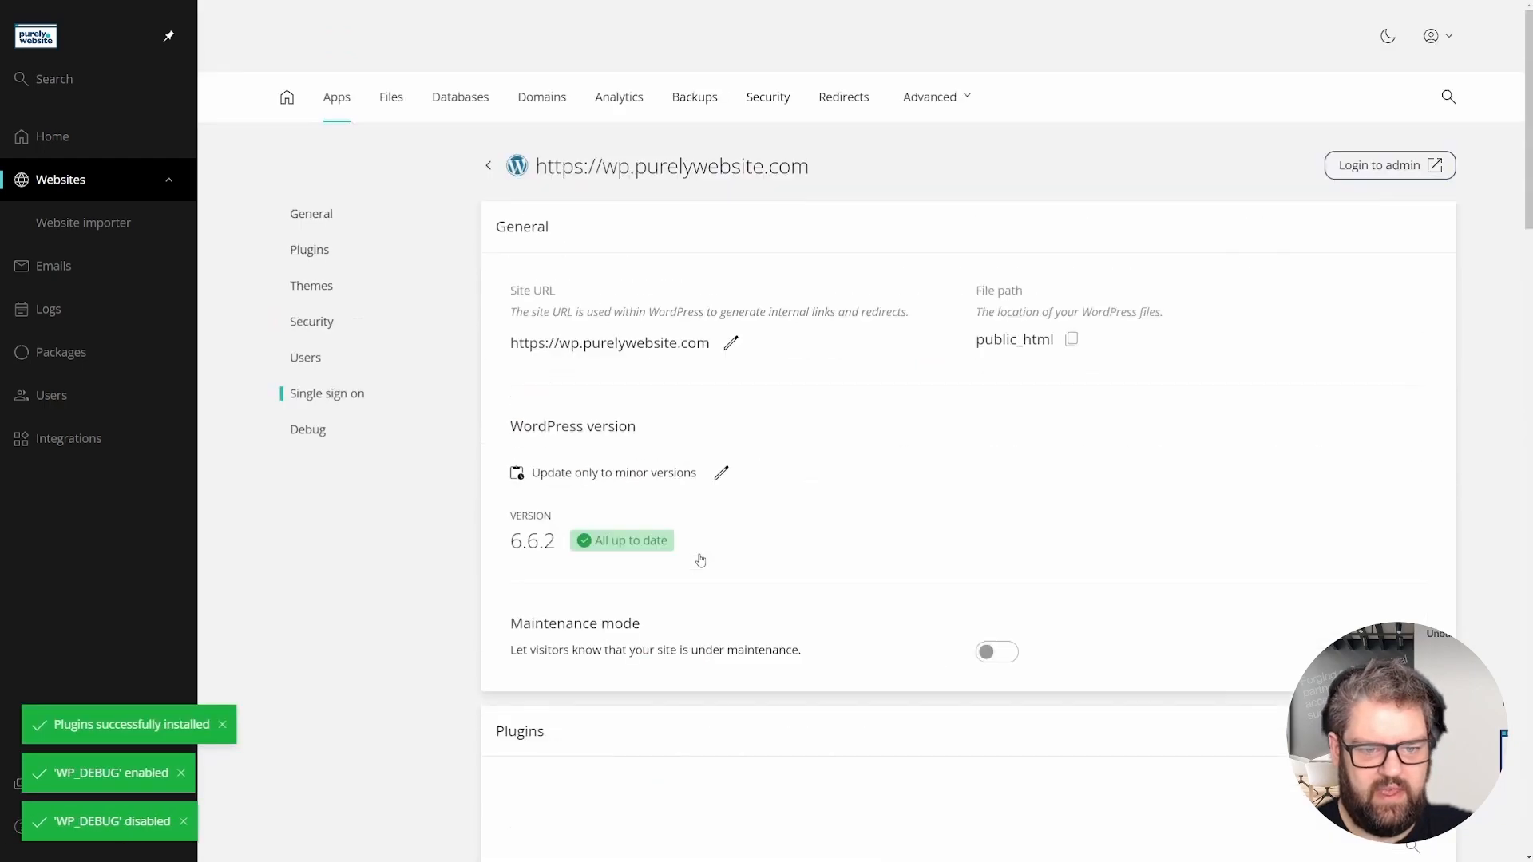
# - Confirm Contact Form 7 in the WordPress admin Plugins list, then return to wp.purelywebsite.com's overview
pyautogui.click(1393, 166)
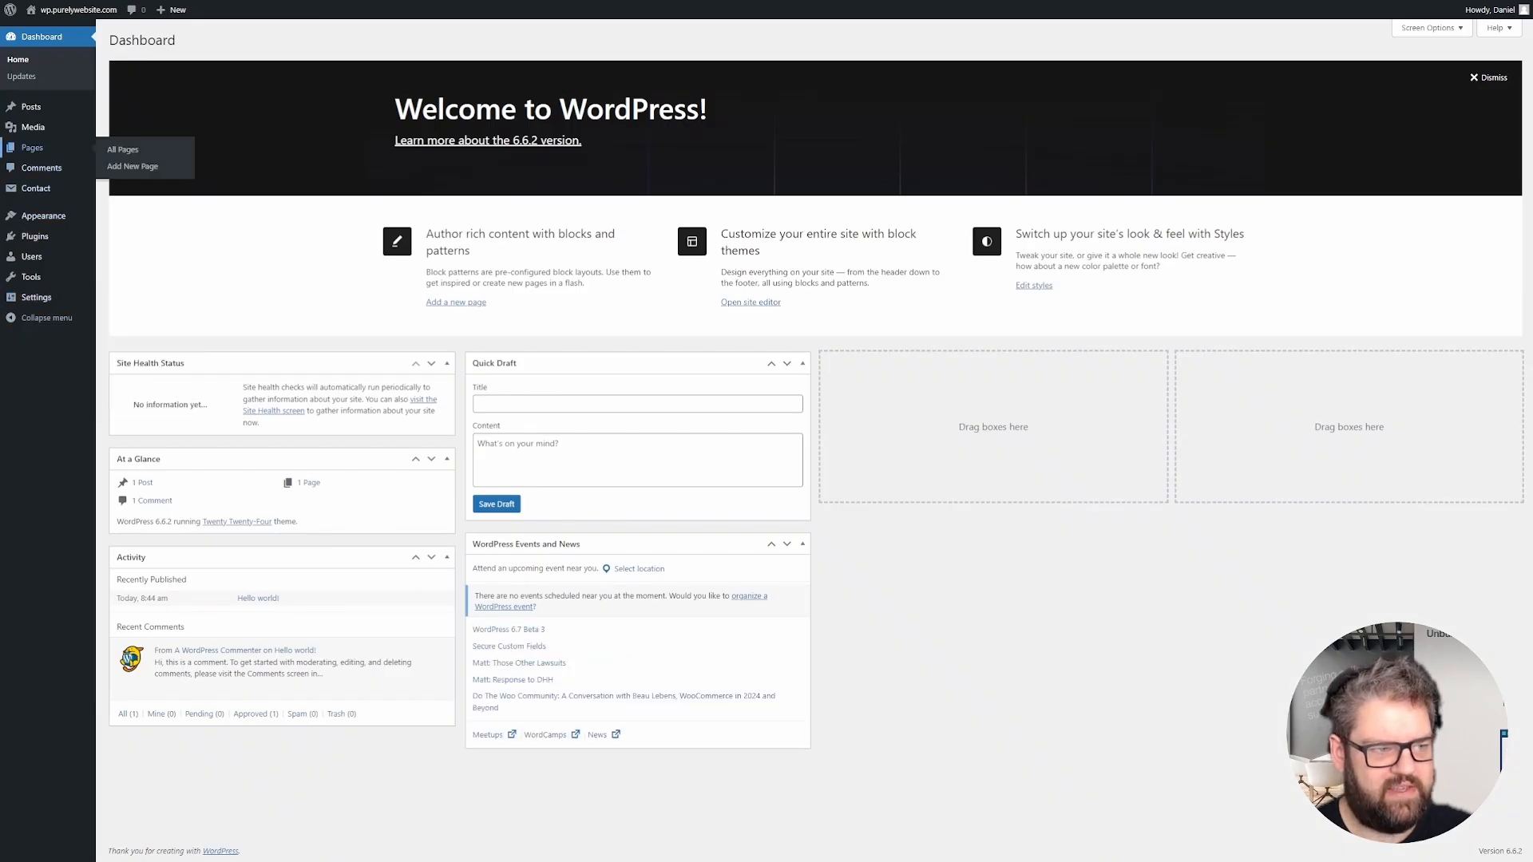
pyautogui.click(42, 239)
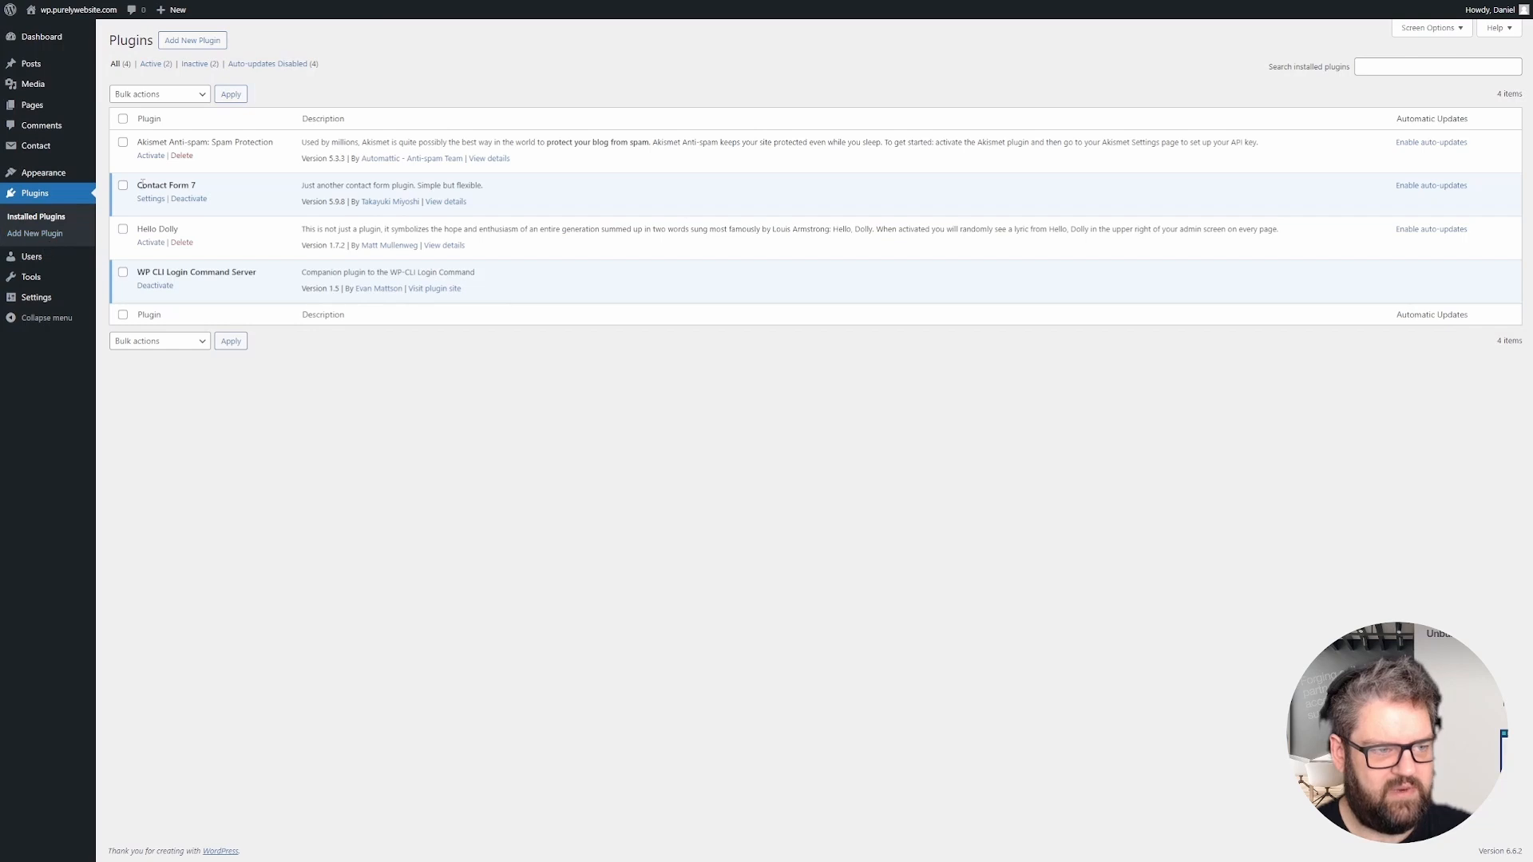
pyautogui.moveTo(137, 187); pyautogui.dragTo(239, 190)
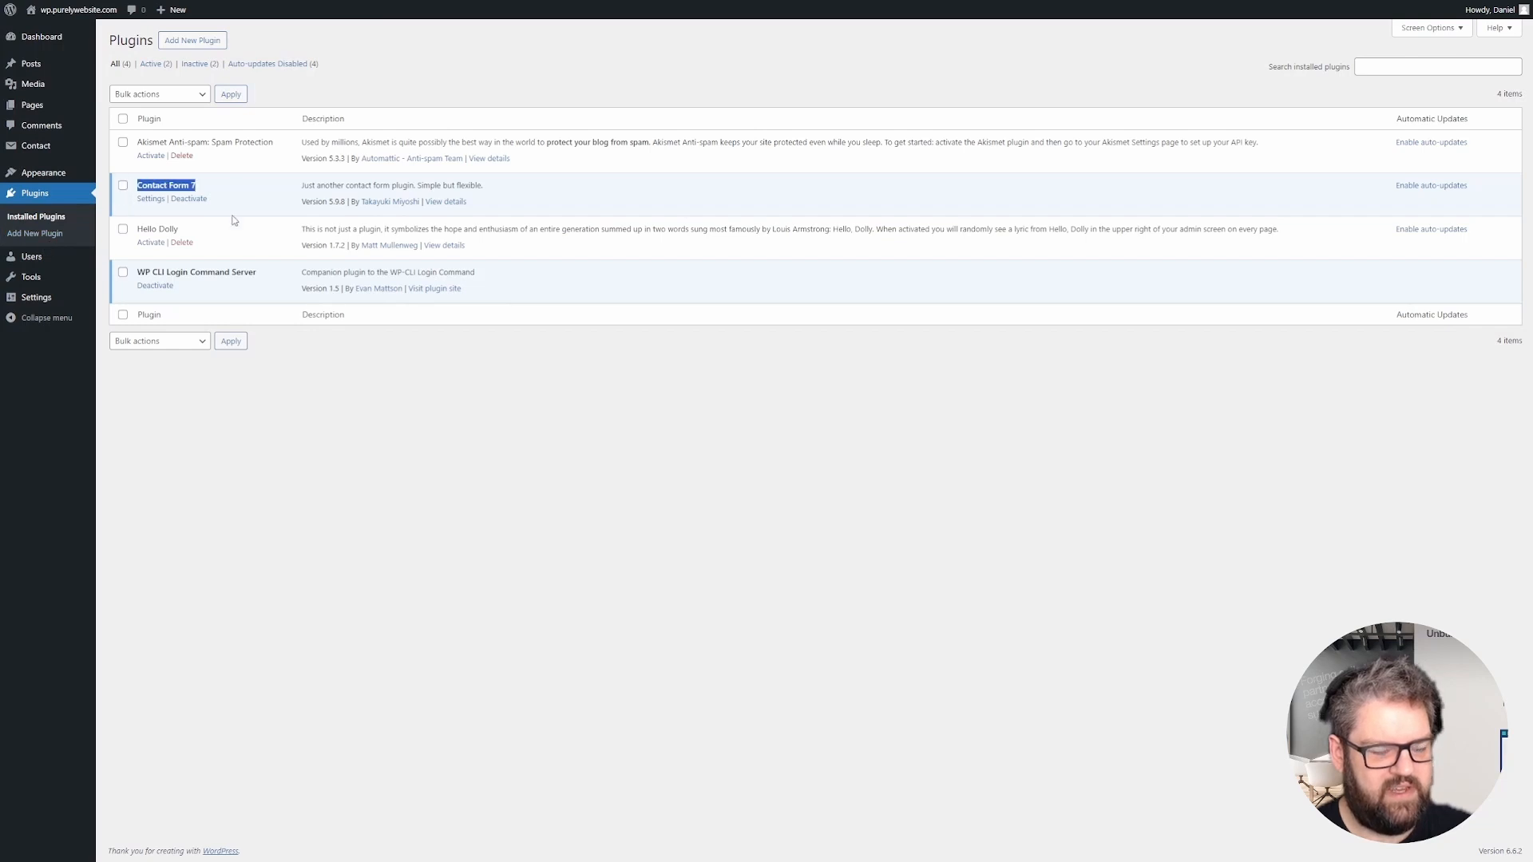
pyautogui.click(286, 512)
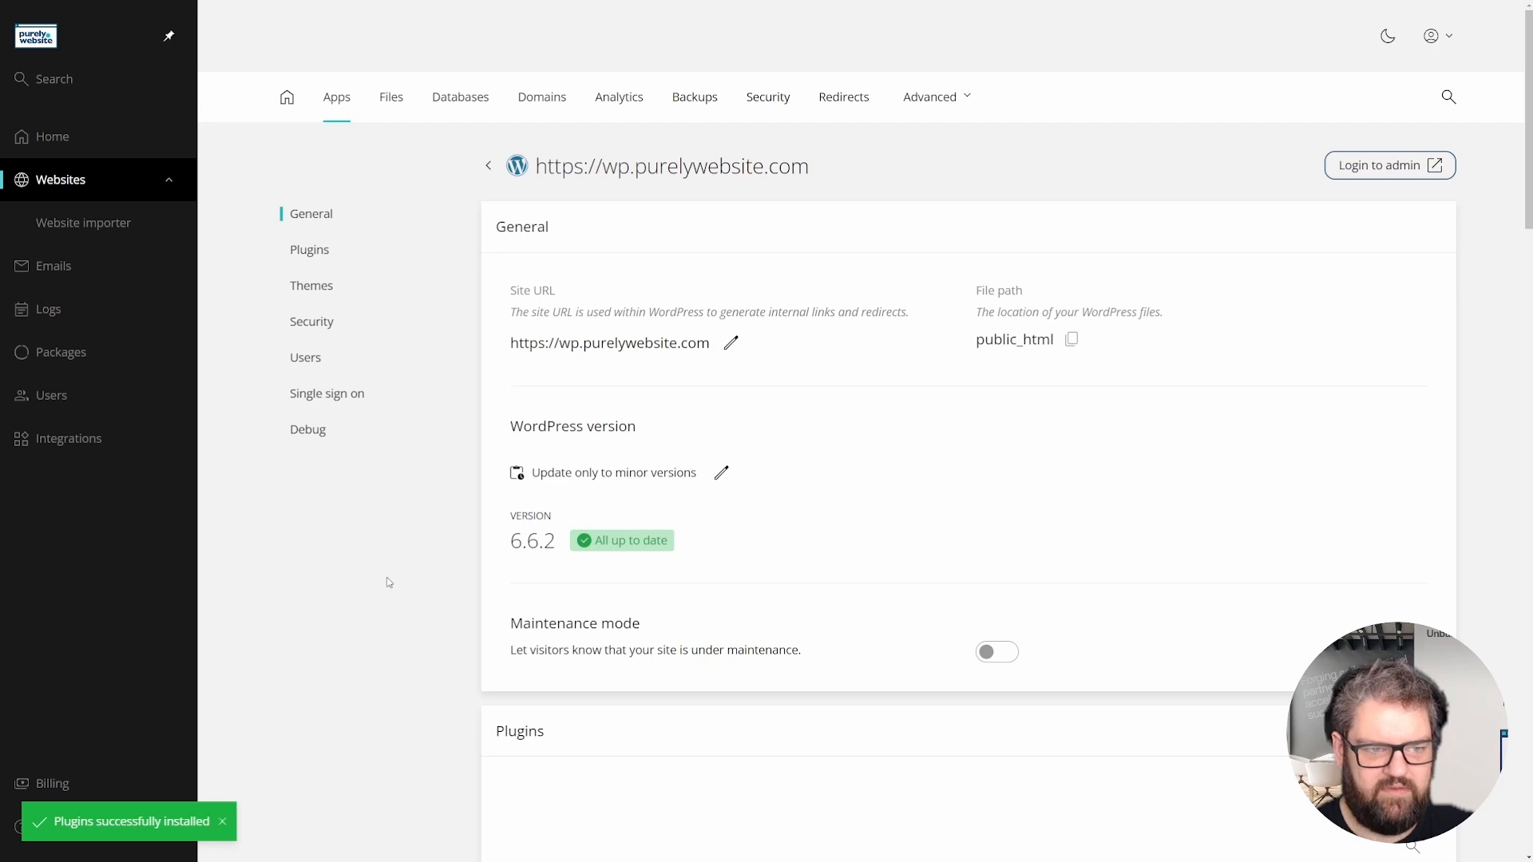
pyautogui.click(286, 99)
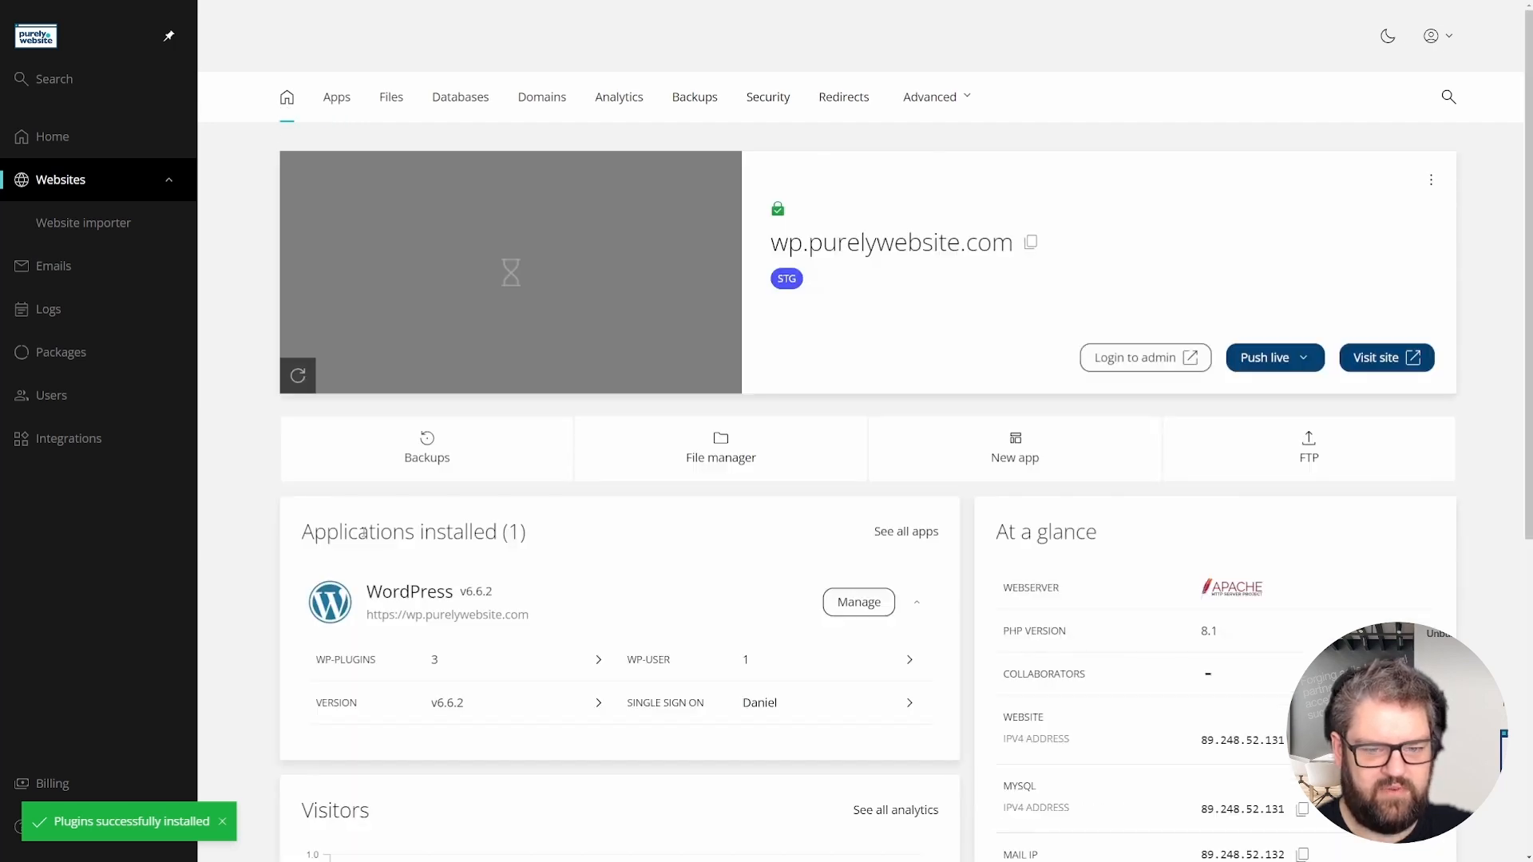